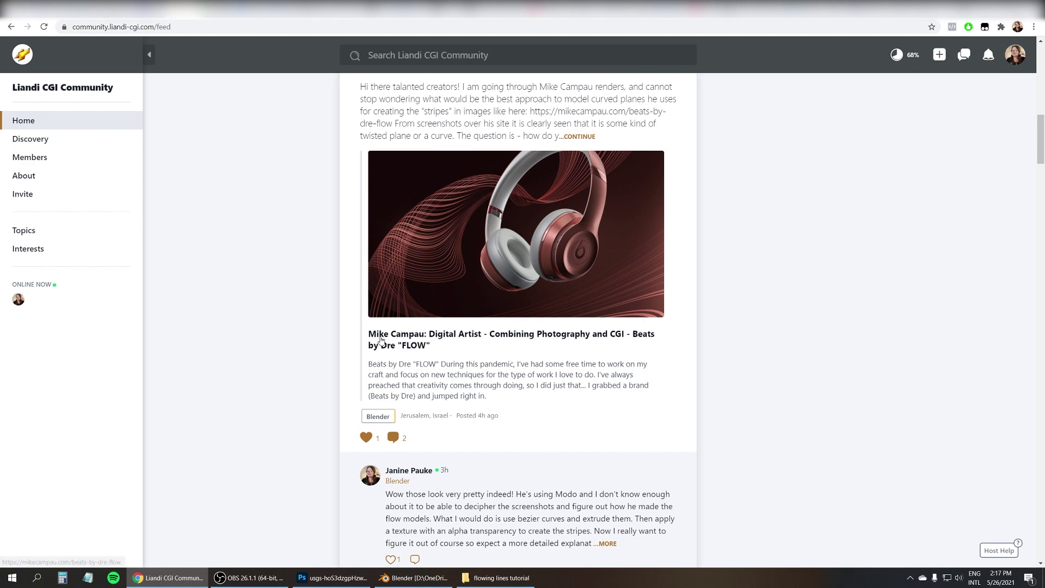
- Open the linked Beats by Dre "FLOW" project page and examine its headphone render and CGI wireframe screenshots
left_click(400, 145)
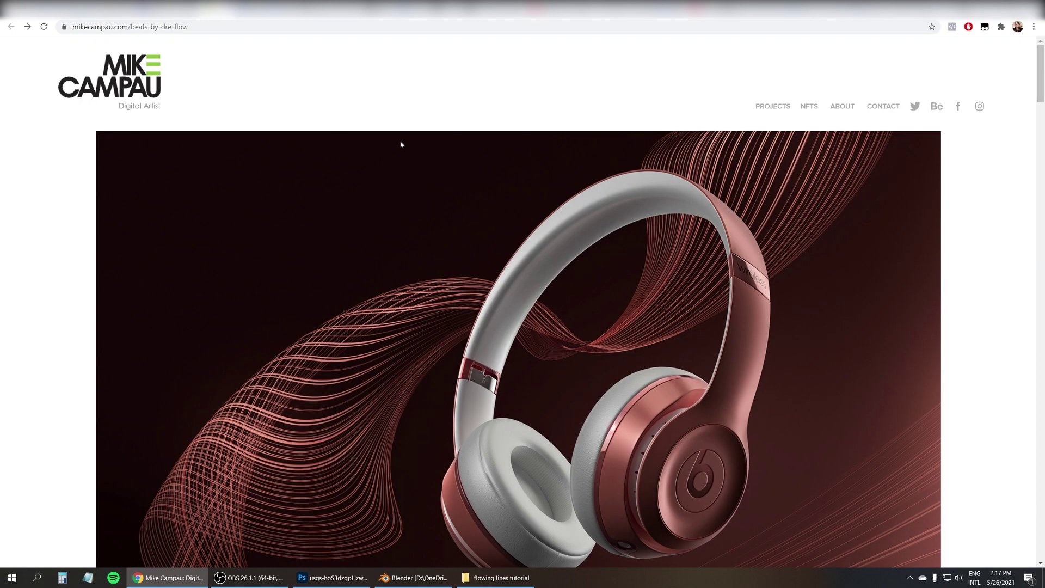
left_click_drag(1042, 99, 1036, 457)
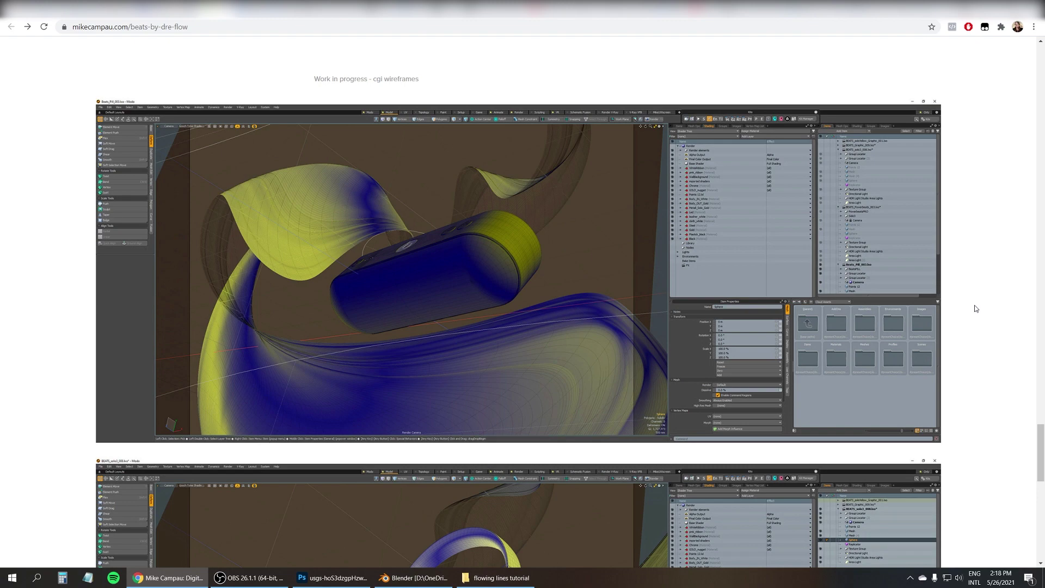
scroll(975, 308, "down", 5)
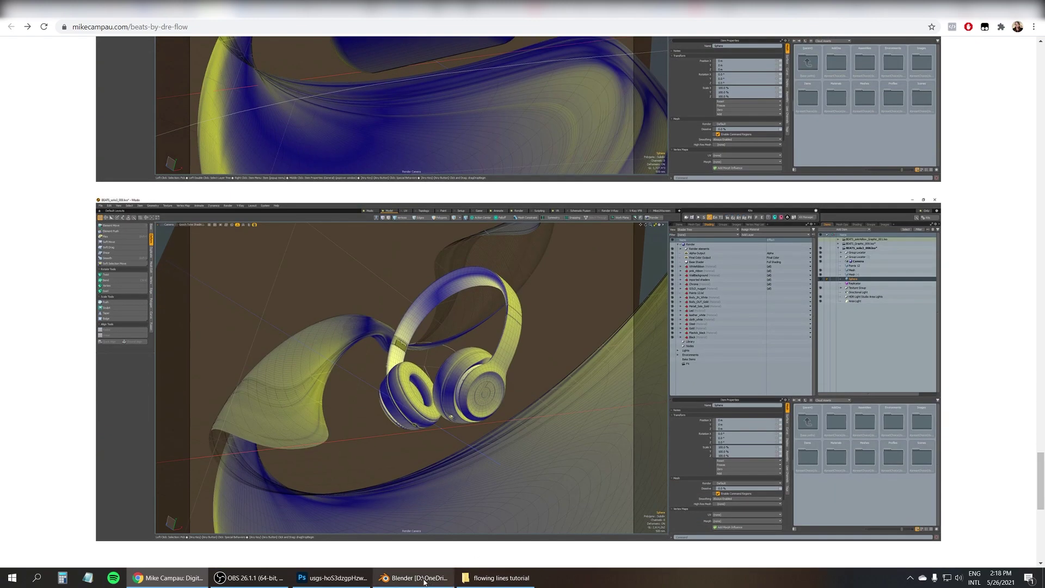
- Switch to Blender, inspect the prepared FlowingLinesStart scene from several angles and show its render settings
left_click(419, 577)
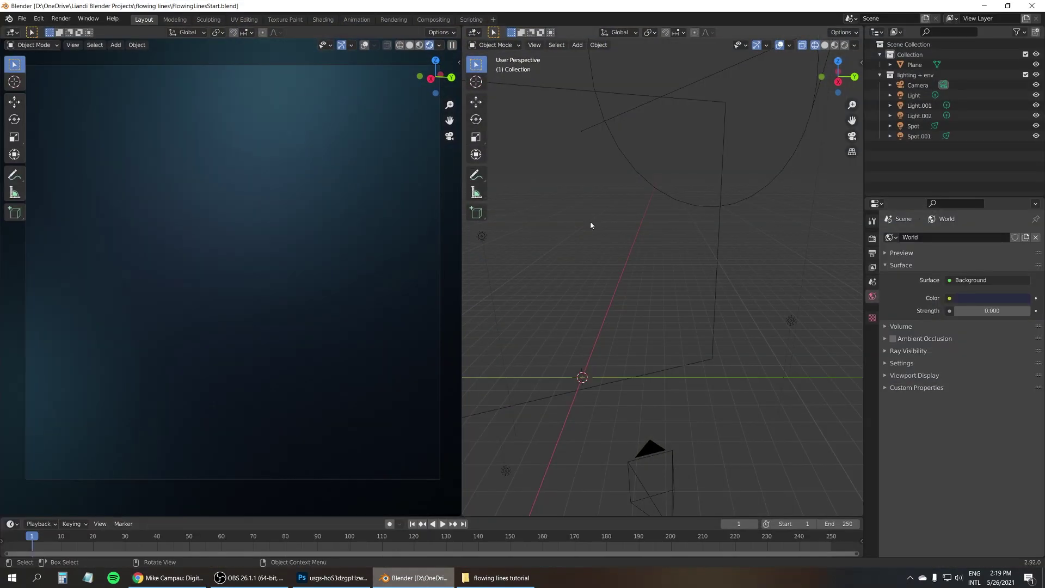
middle_click_drag(591, 224, 563, 187)
middle_click_drag(559, 94, 598, 342)
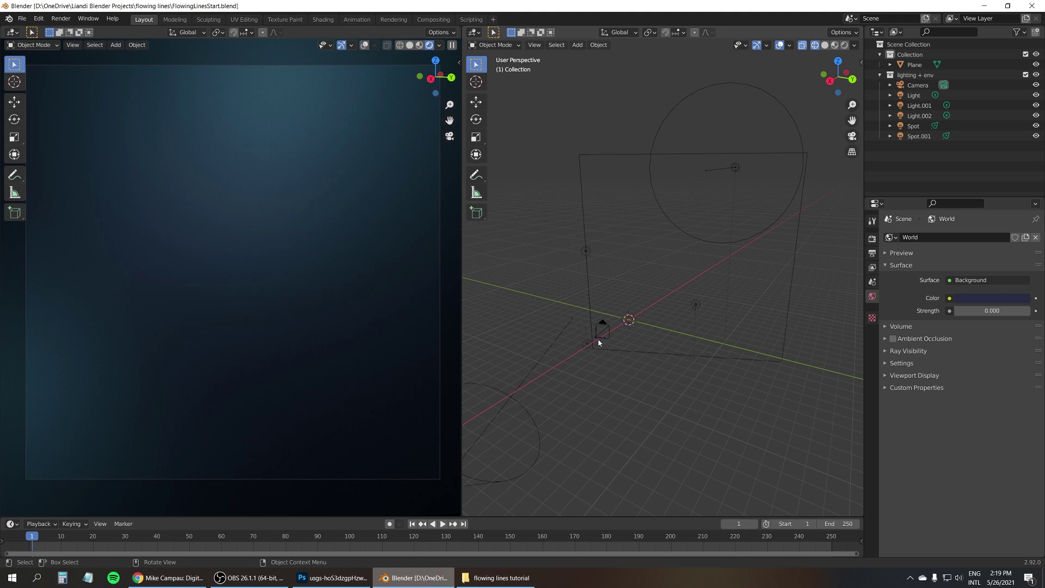
middle_click_drag(644, 272, 673, 265)
left_click(872, 239)
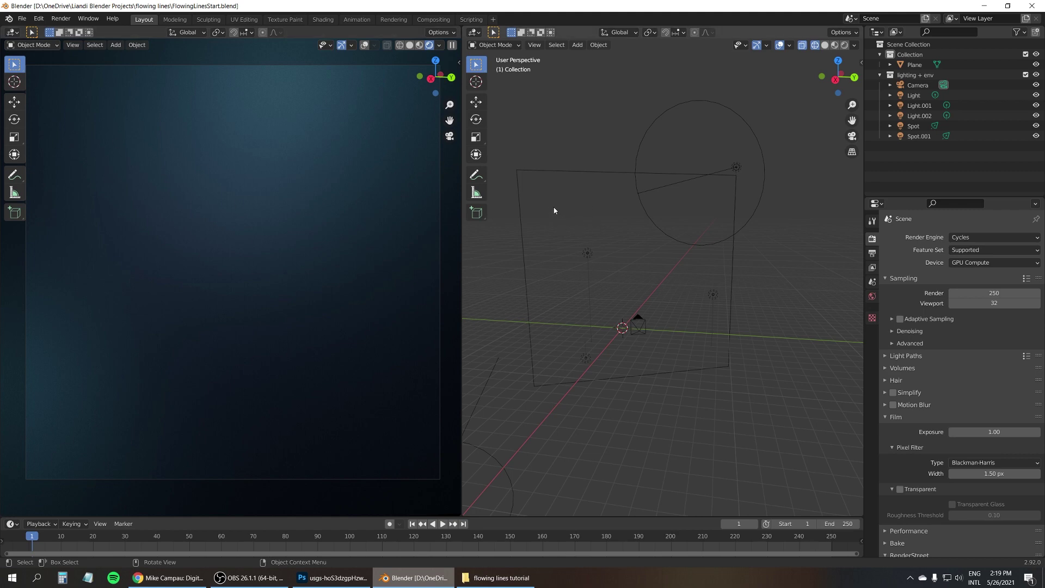
- Add a Bezier curve at the scene's origin and scale it up
key("shift+a")
mouse_move(554, 209)
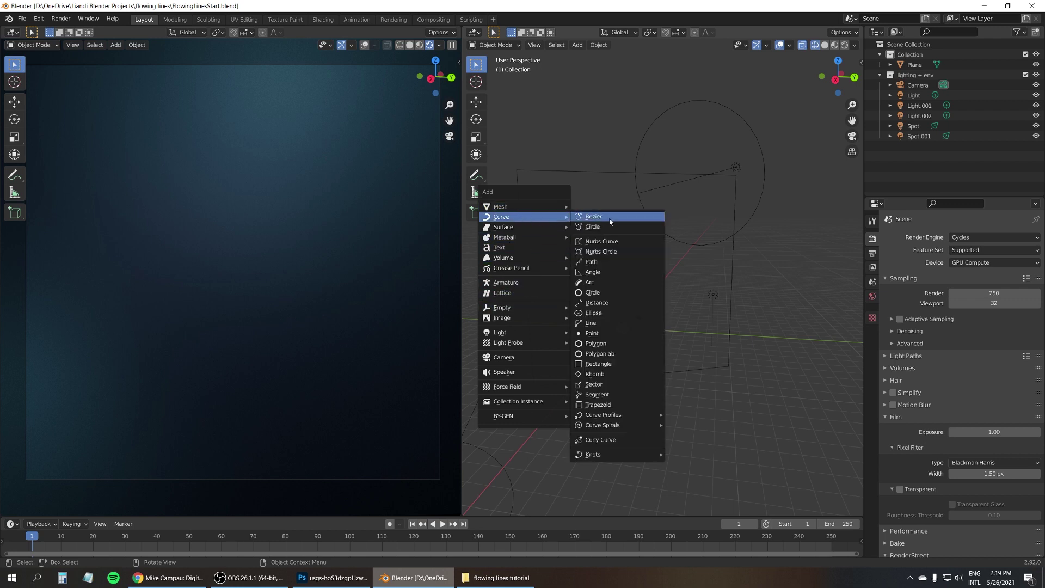
left_click(603, 217)
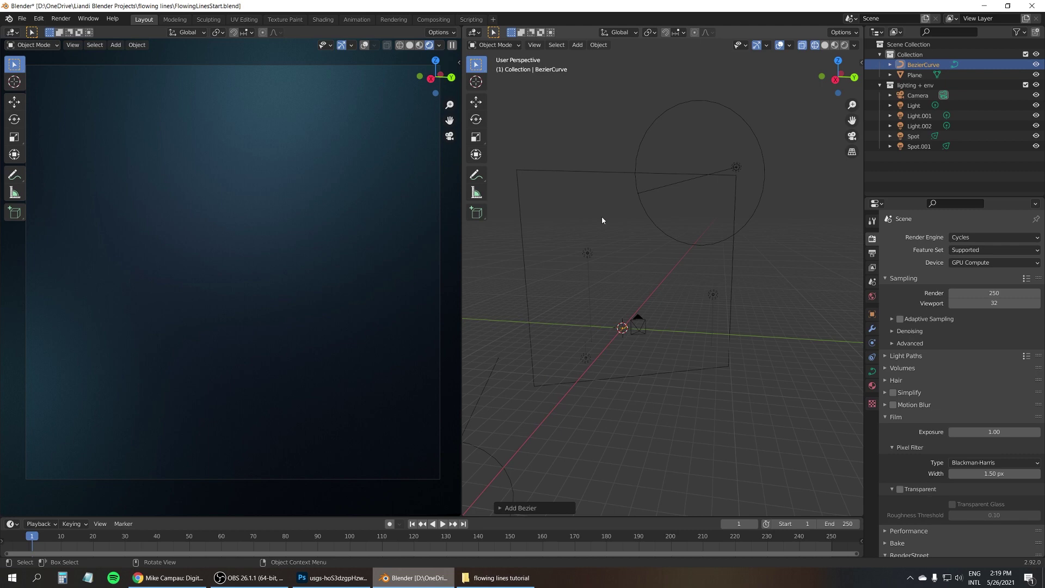
scroll(618, 269, "up", 6)
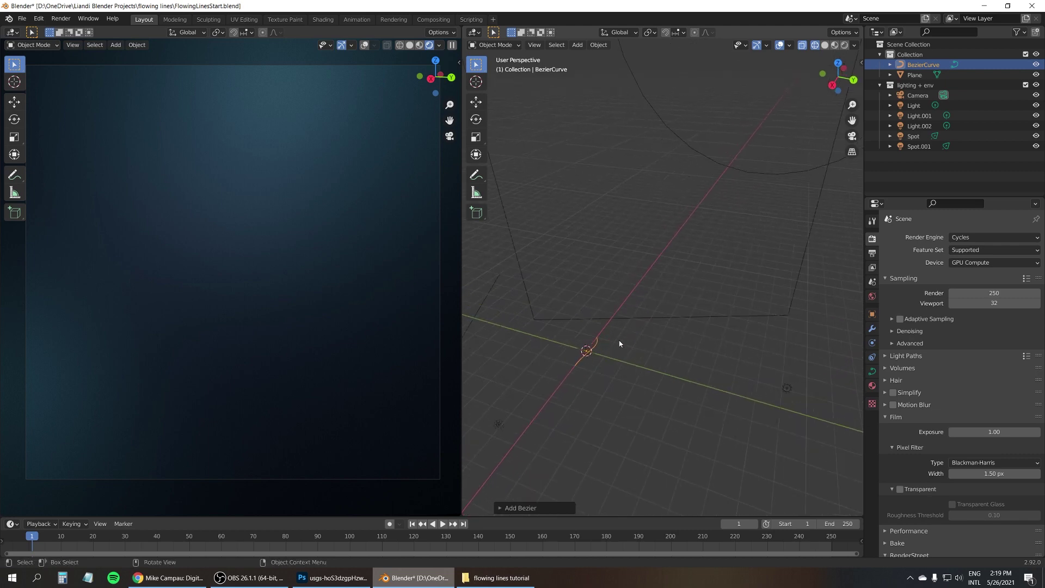
key("s")
left_click(603, 309)
- Rotate the Bezier curve freely so that it runs across the scene in front of the background plane
middle_click_drag(603, 309, 665, 291)
key("r")
left_click(642, 305)
key("r")
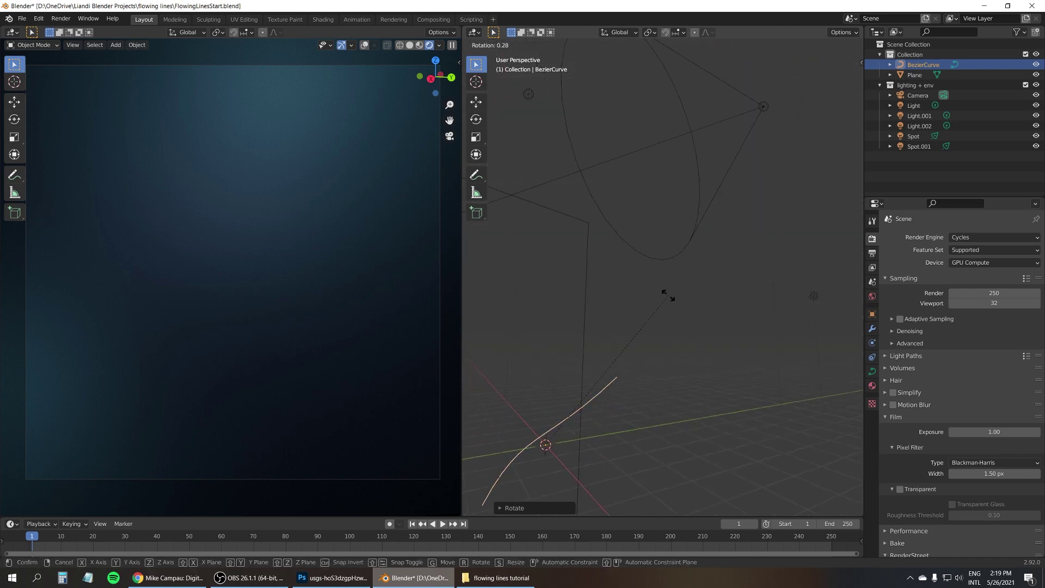
left_click(708, 441)
middle_click_drag(708, 442, 619, 312)
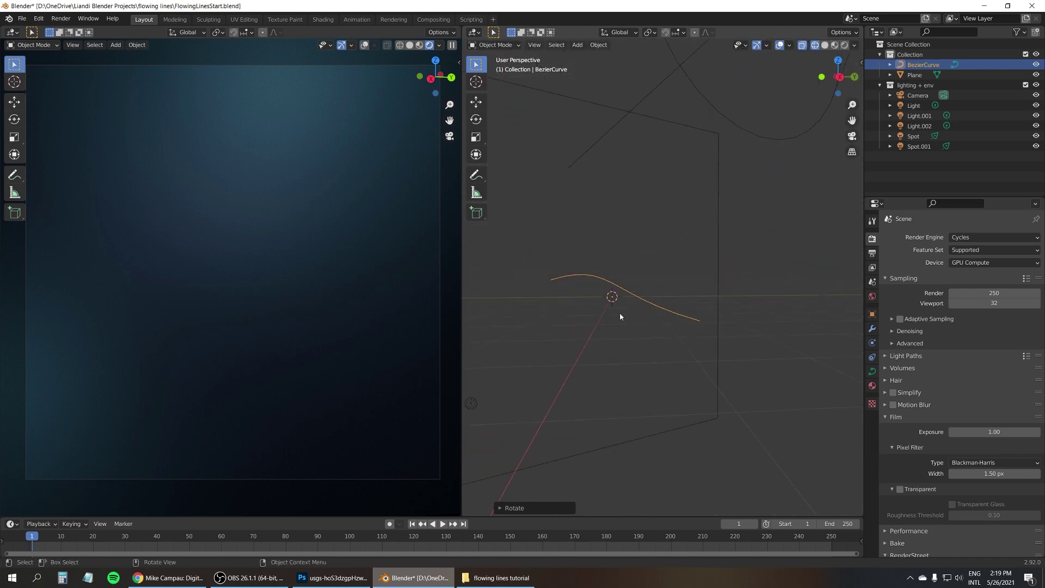
- Show overlays in the camera view, then rotate the Bezier curve further and move it up within the camera frame
left_click(364, 45)
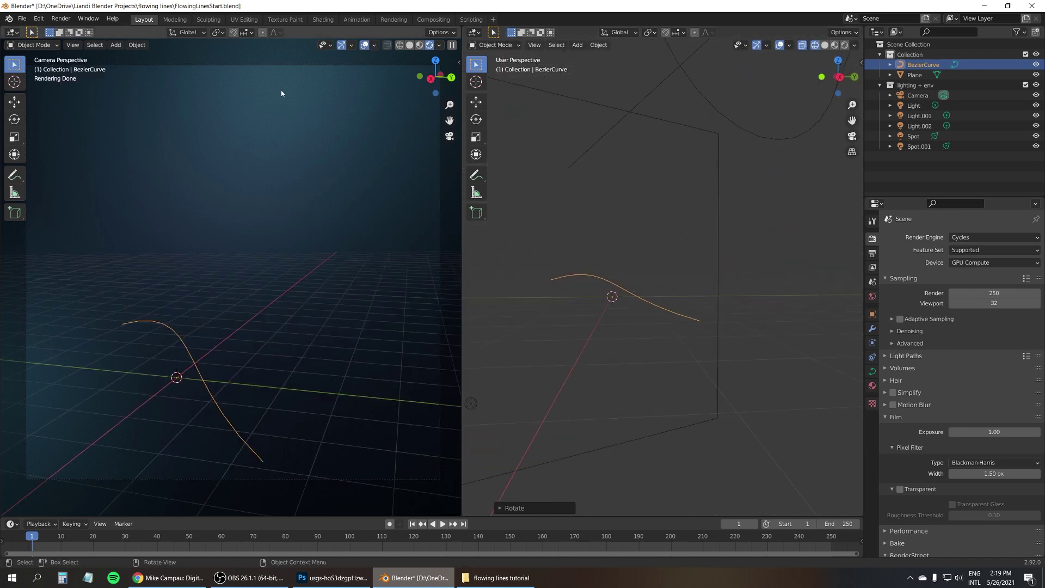
middle_click_drag(697, 287, 610, 272)
key("r")
left_click(626, 296)
key("r")
left_click(306, 313)
key("g")
left_click(257, 225)
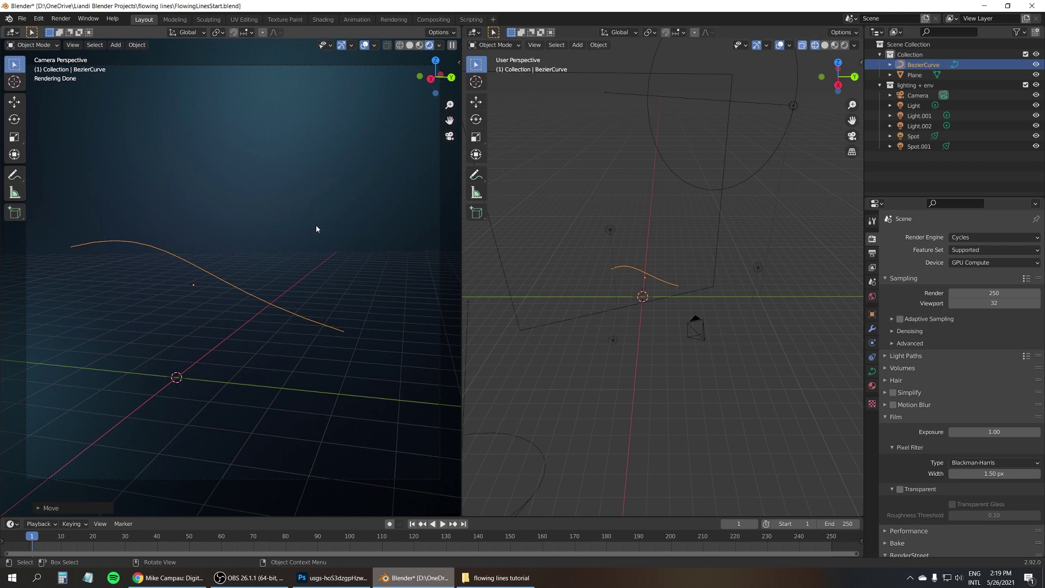
- In Edit Mode, move the curve's two end control points outward so the curve spans the camera frame diagonally
key("Tab")
left_click_drag(594, 251, 629, 287)
key("g")
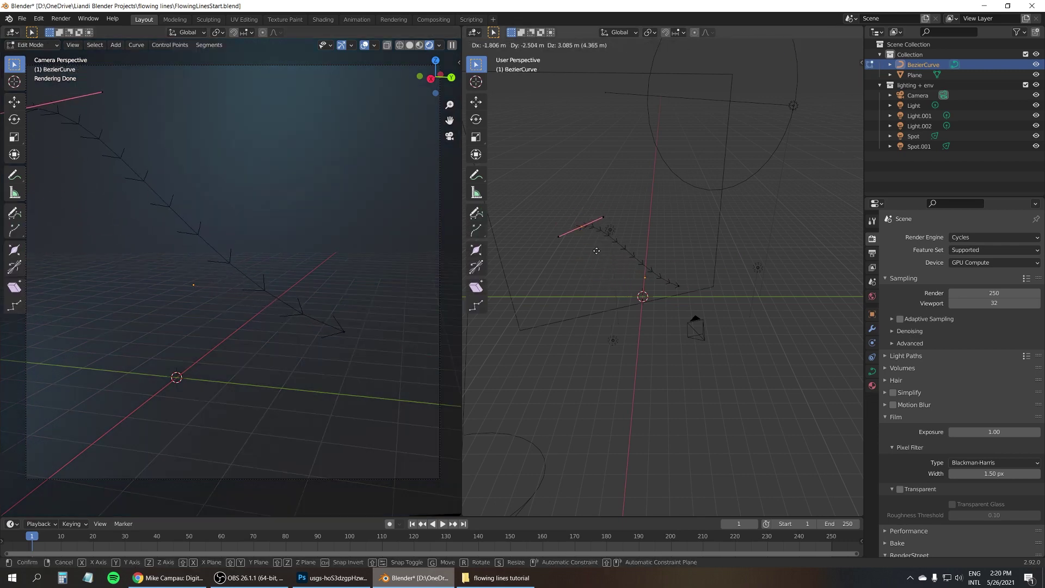
left_click(582, 244)
key("ctrl+z")
key("g")
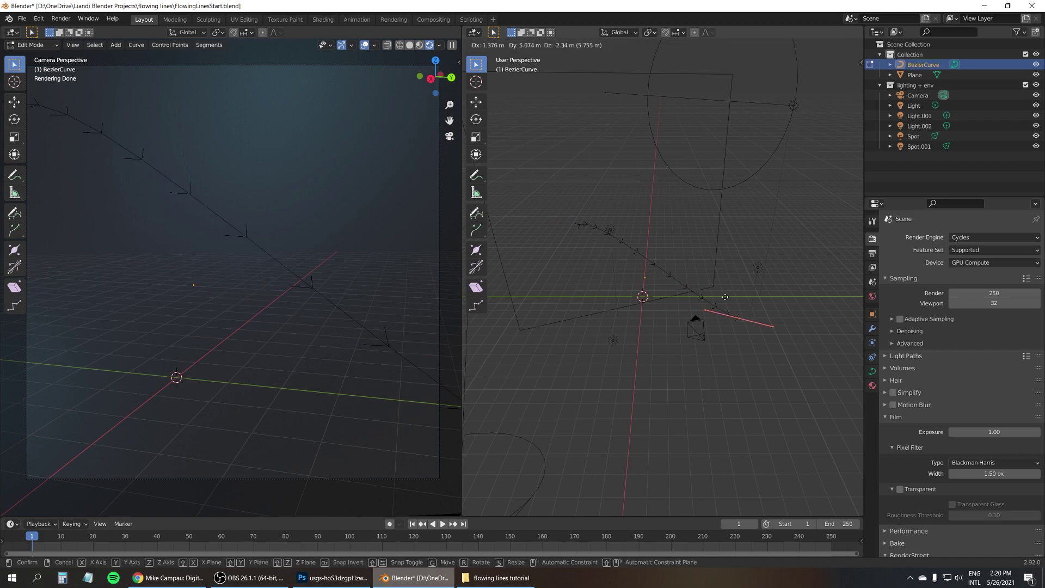
left_click(636, 255)
key("ctrl+z")
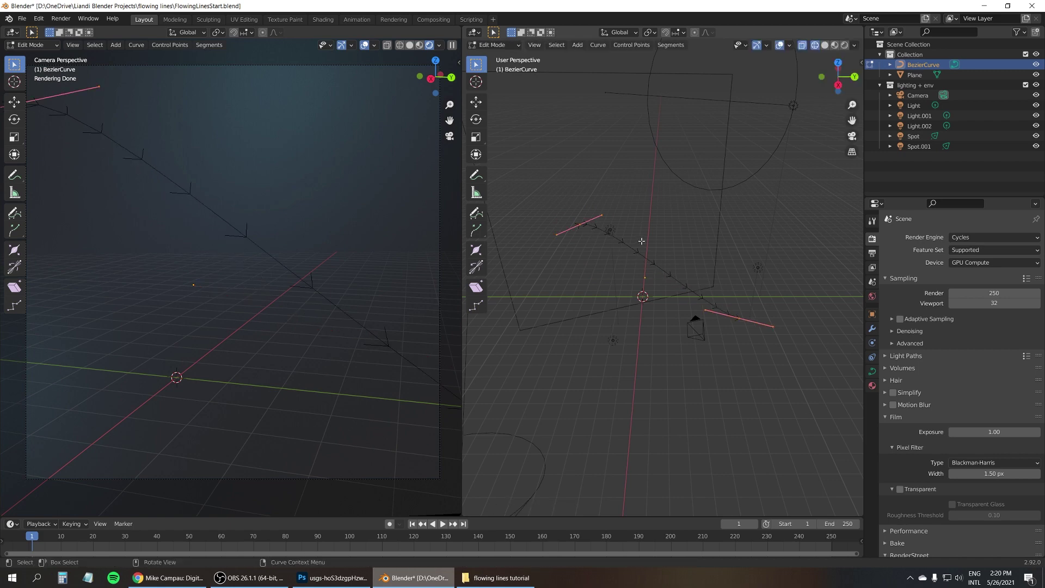
- Subdivide the curve, move the new middle control point down to add a bend, and return to Object Mode
right_click(647, 224)
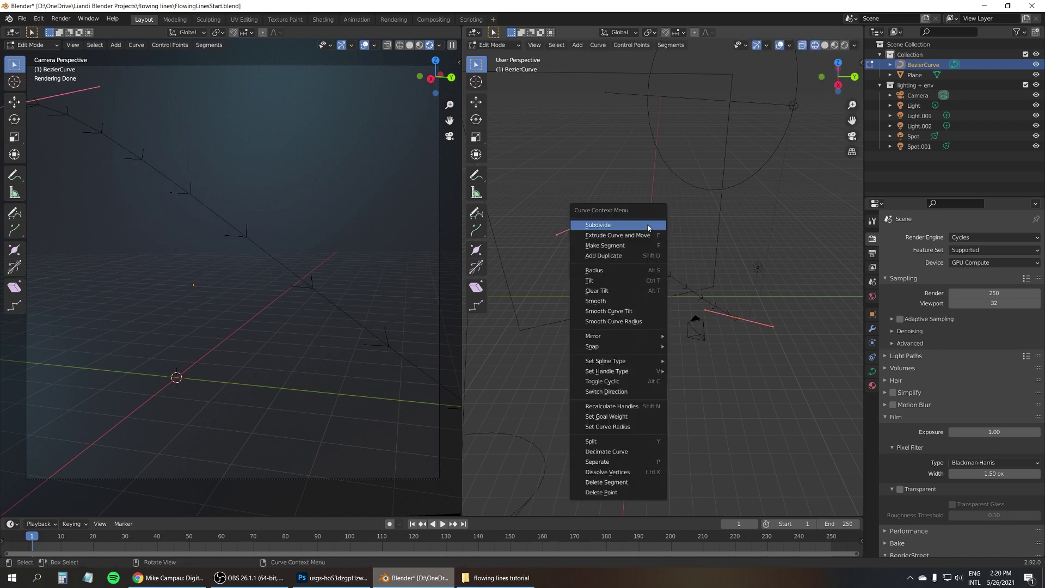
left_click(648, 225)
key("g")
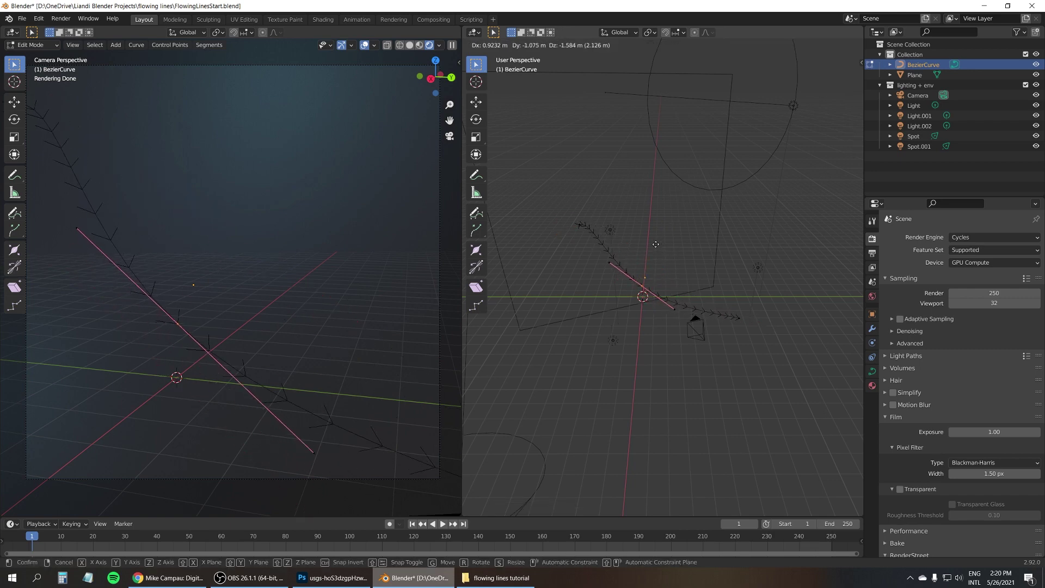
left_click(656, 241)
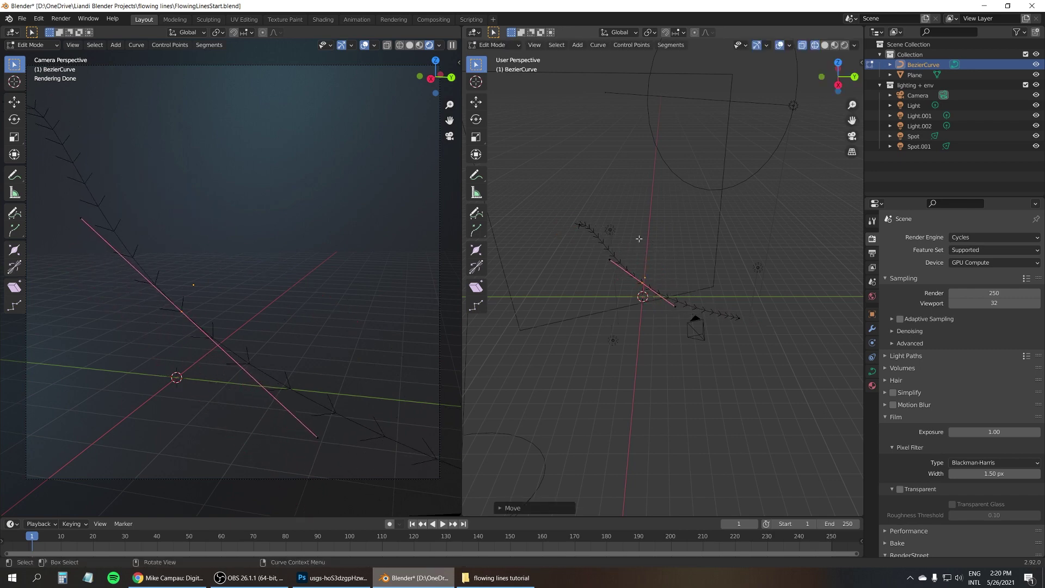
key("a")
key("Tab")
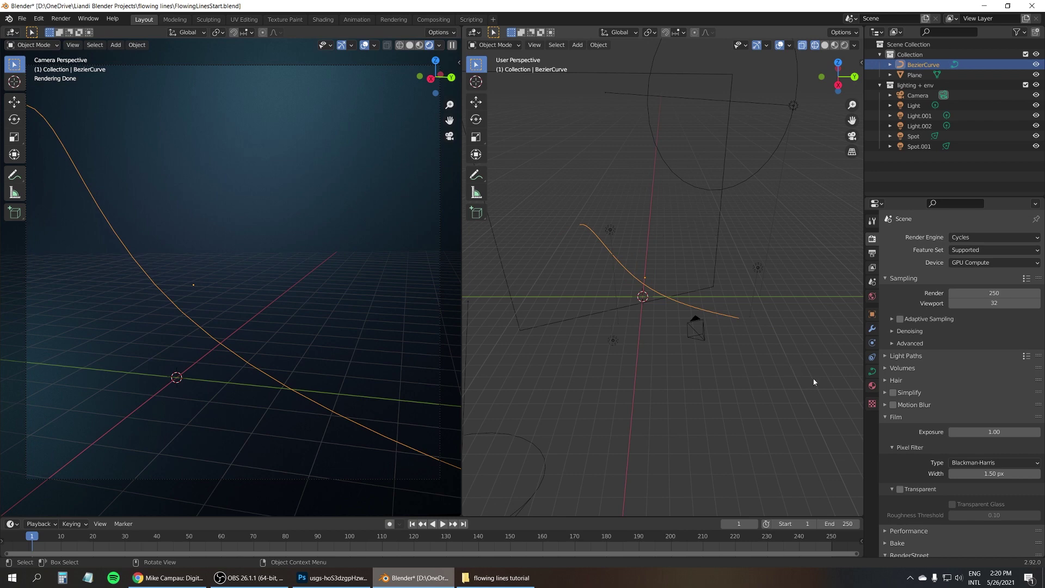
- Extrude the Bezier curve by 1.13 m in its geometry settings to form a ribbon
left_click(872, 372)
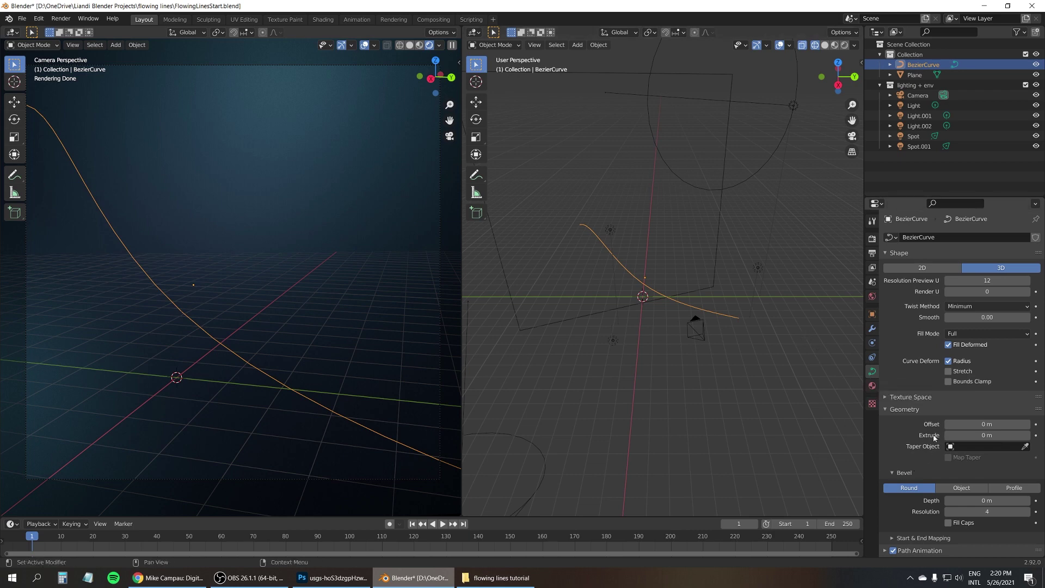
mouse_move(986, 435)
left_mouse_down()
mouse_move(998, 435)
mouse_move(986, 435)
left_mouse_up()
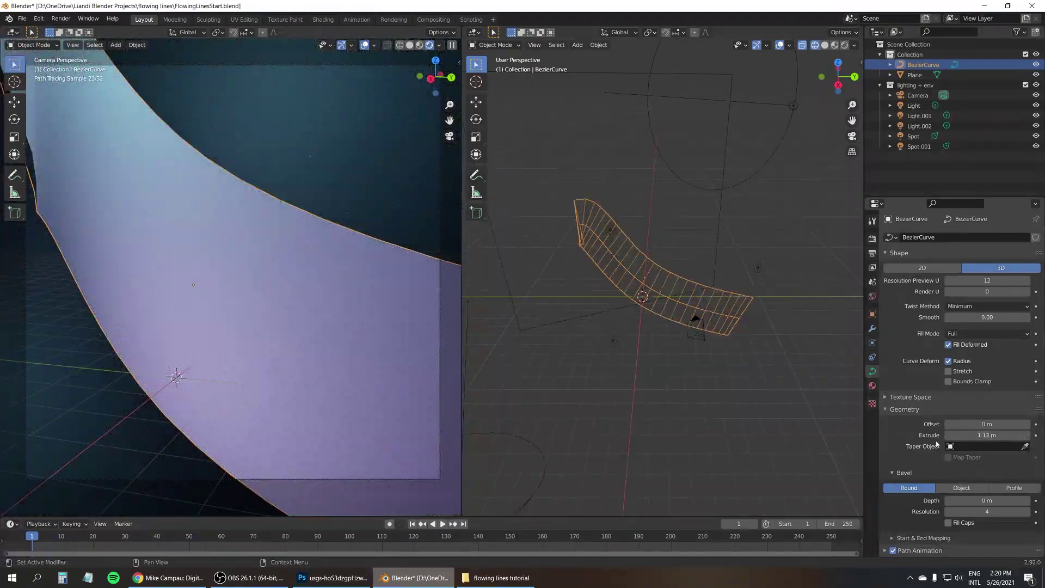
- Return to Edit Mode and rotate the handles of the ribbon's end control points to reshape its flow
middle_click_drag(607, 272, 622, 240)
key("Tab")
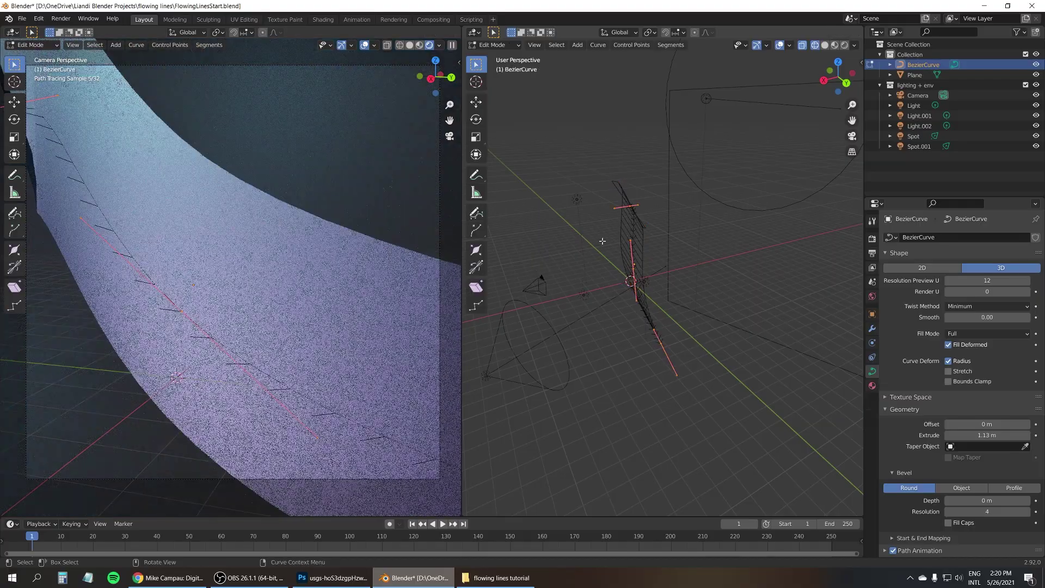
middle_click_drag(609, 188, 680, 223)
key("r")
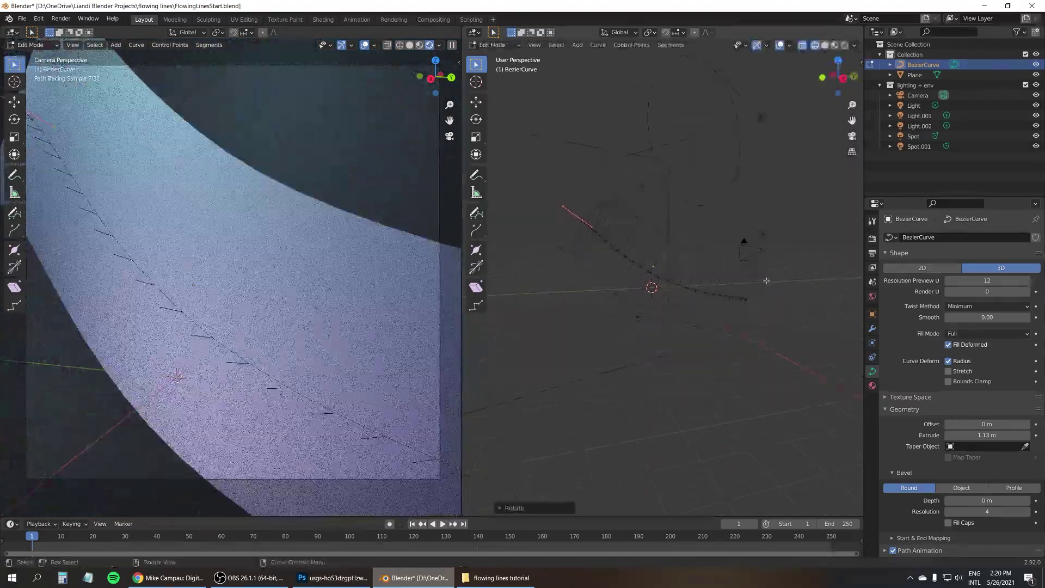
left_click(759, 253)
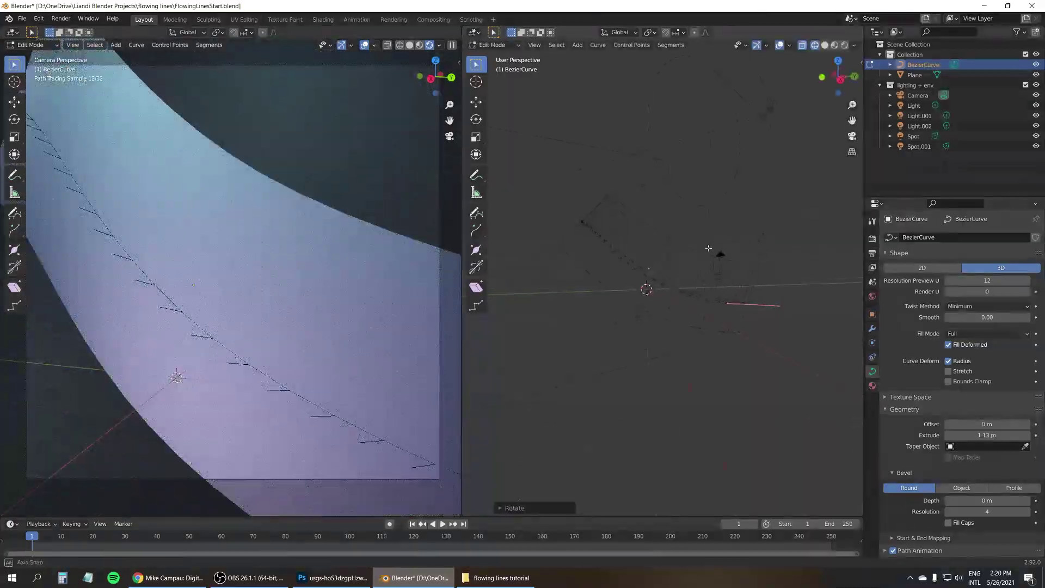
- Select all of the curve's control points and reposition the ribbon in the camera frame
middle_click_drag(711, 252, 621, 230)
left_click(644, 246)
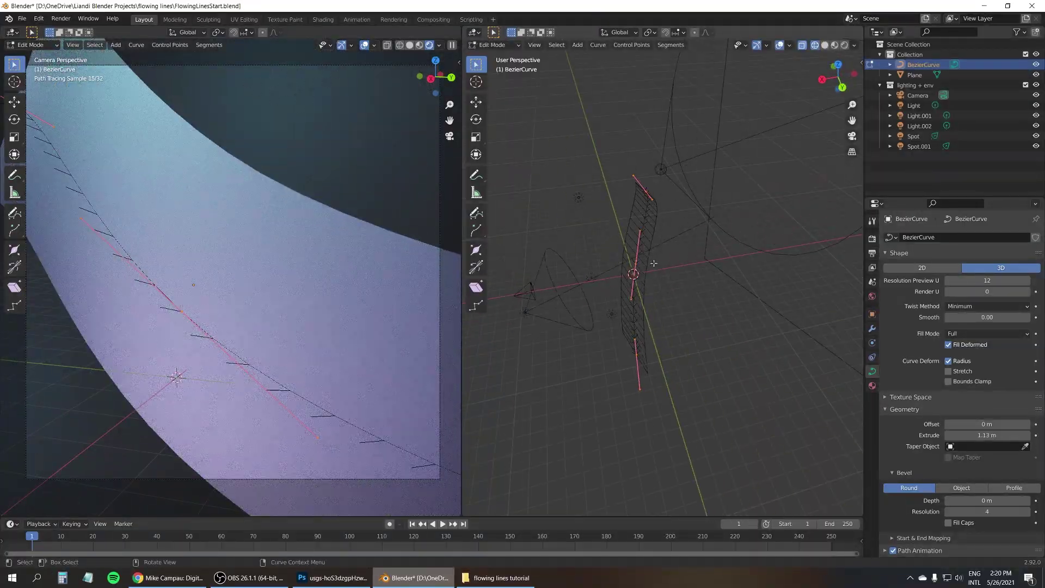
key("g")
left_click(684, 256)
key("g")
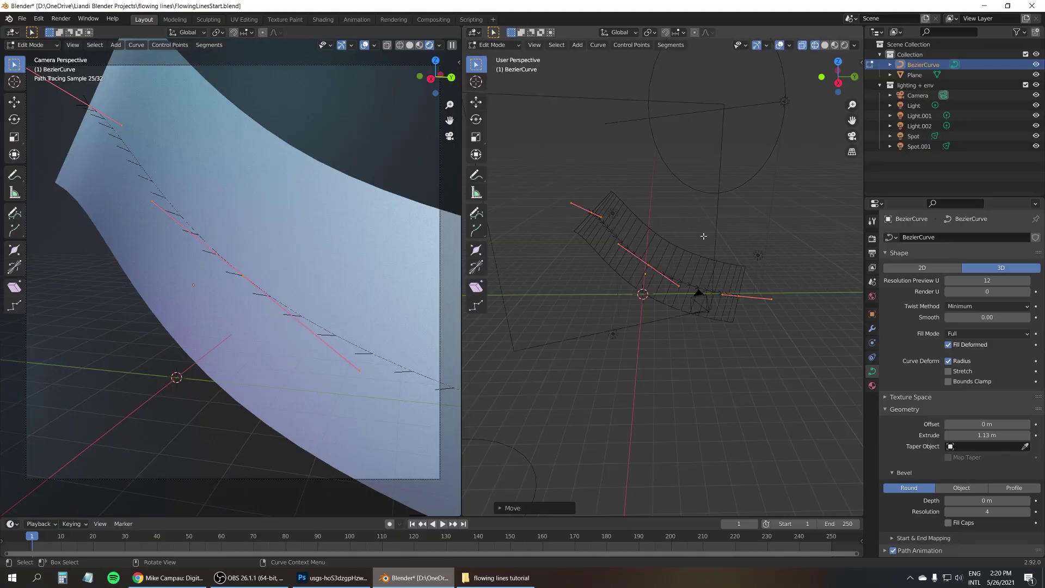
left_click(675, 293)
middle_click_drag(674, 294, 667, 311)
key("ctrl+z")
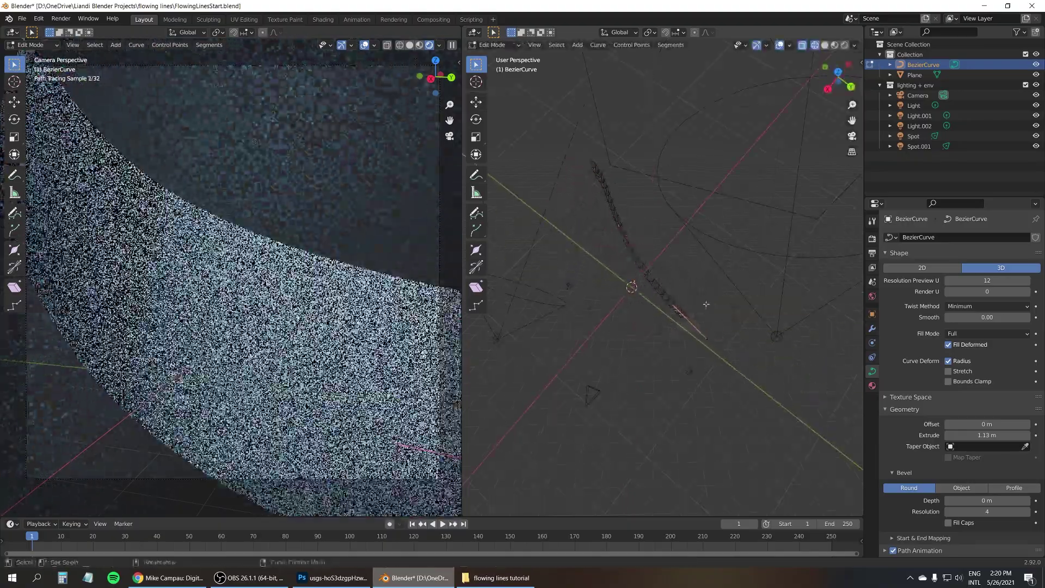
- Move the curve's middle control point up and back to give the ribbon an S-shaped bend
left_click(648, 258)
key("g")
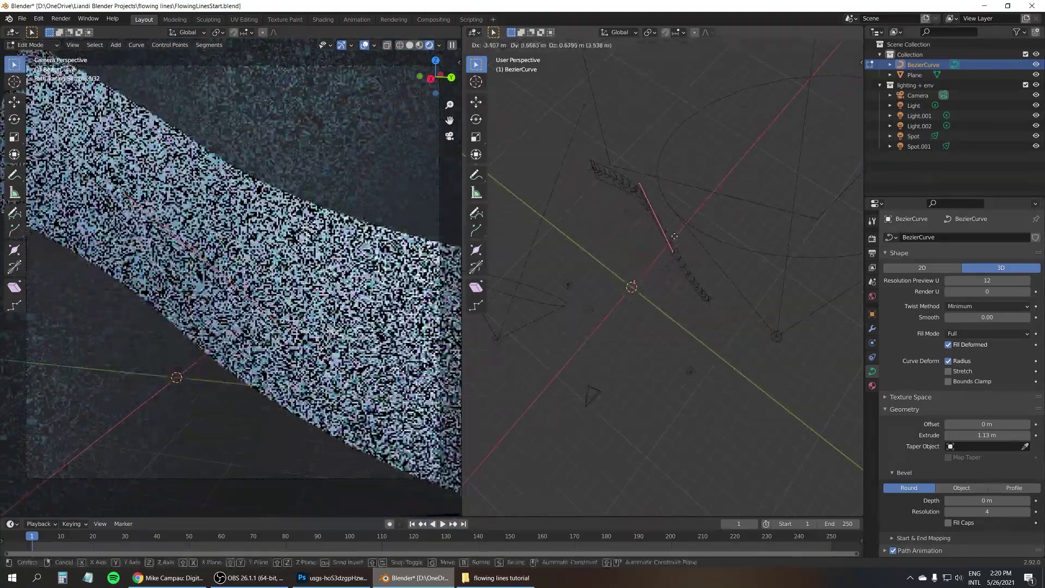
left_click(653, 188)
- Select the control point at the ribbon's upper end and set its radius to 0.530 and its tilt to -135°
middle_click_drag(653, 187, 599, 232)
left_click_drag(539, 200, 586, 241)
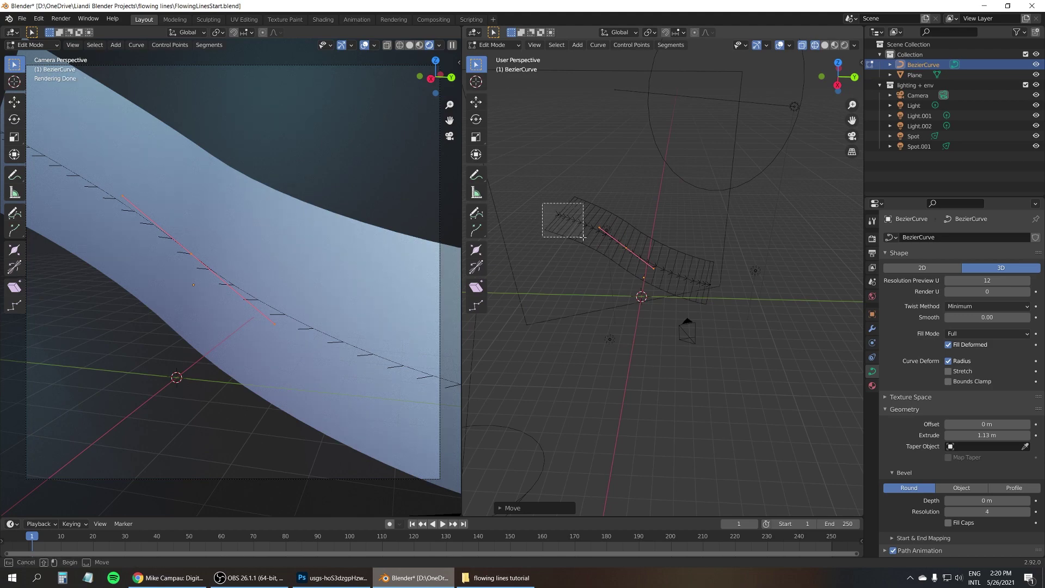
middle_click_drag(585, 241, 664, 259)
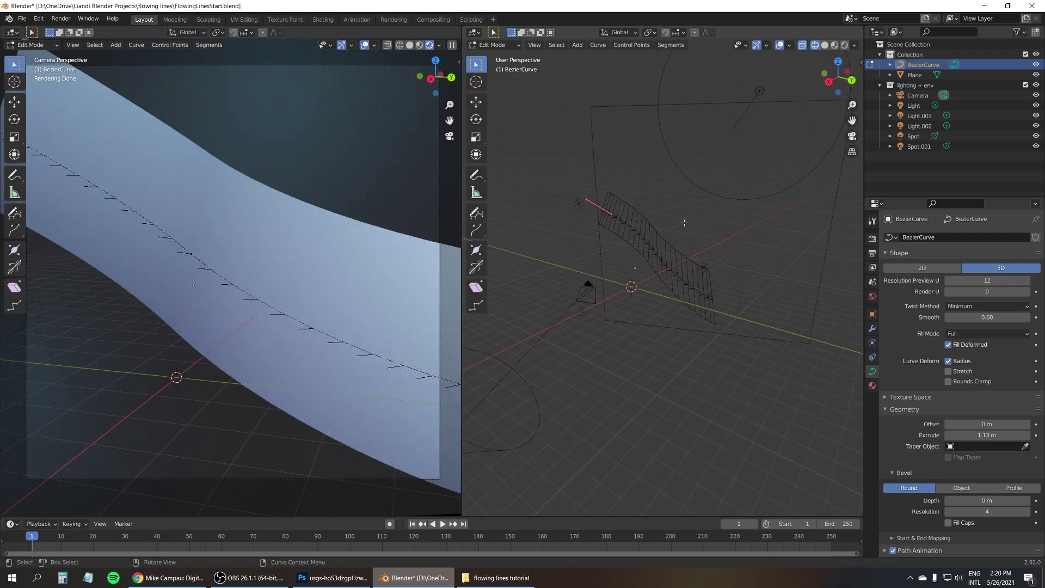
key("n")
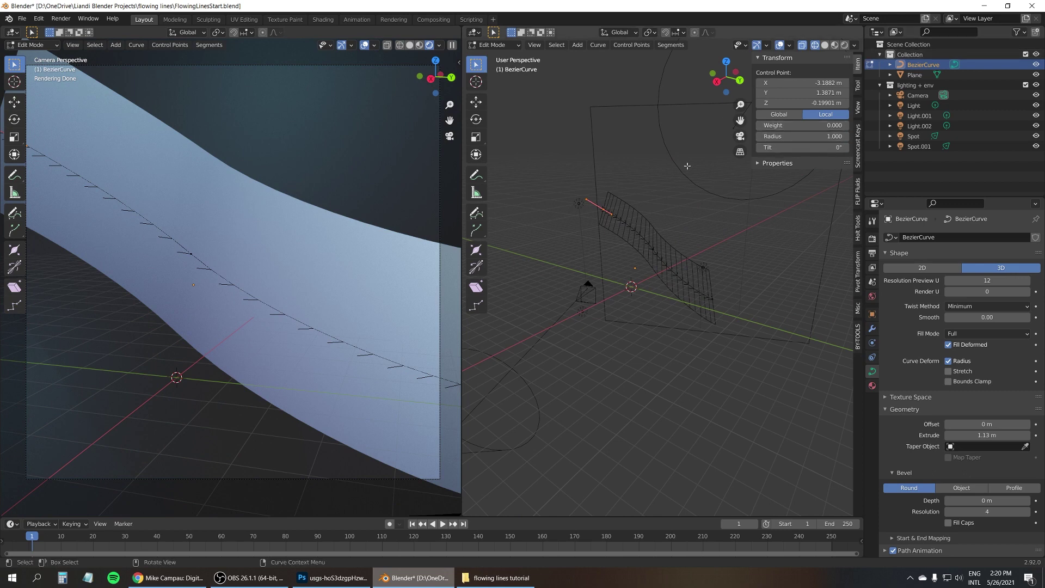
middle_click_drag(644, 246, 685, 269)
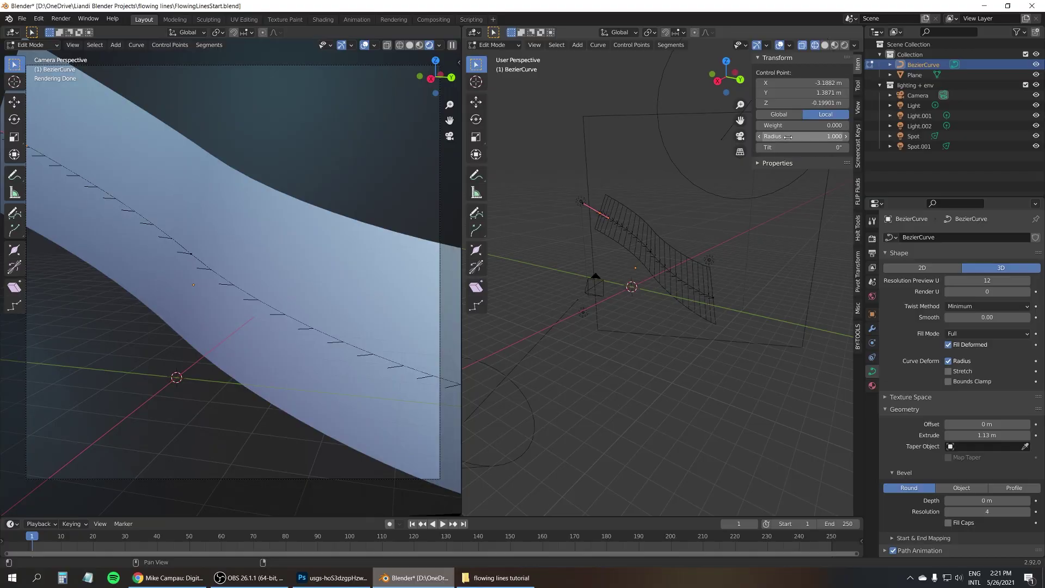
left_click_drag(787, 136, 809, 148)
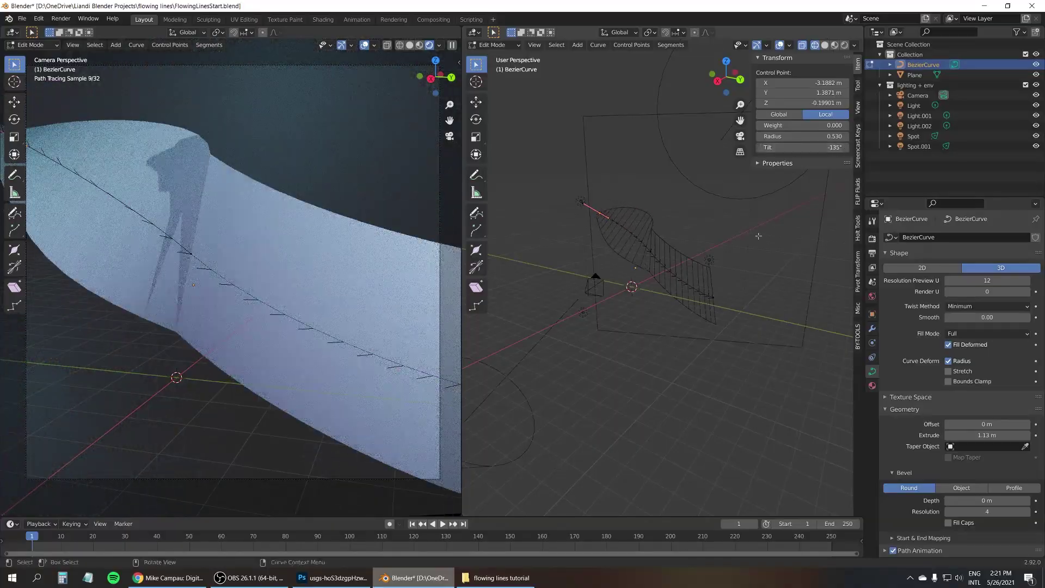
- Select the curve's middle control point and set its radius to 0.420 and its tilt to about -277°
left_click(641, 240)
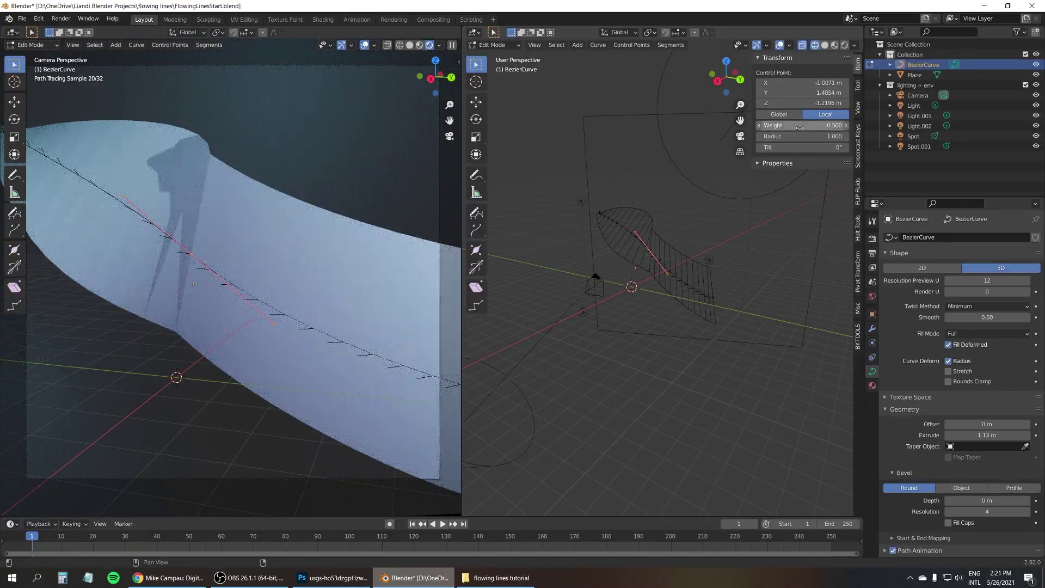
left_click_drag(795, 136, 761, 137)
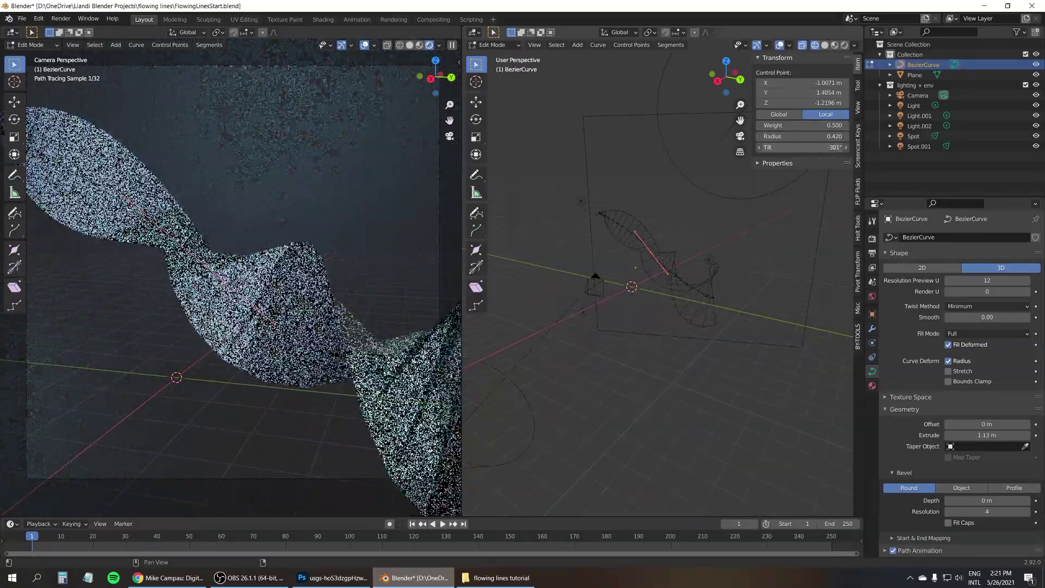
left_click_drag(803, 147, 778, 135)
- Select the control point at the ribbon's lower end, set its radius to 0.550 and move it up
left_click(698, 285)
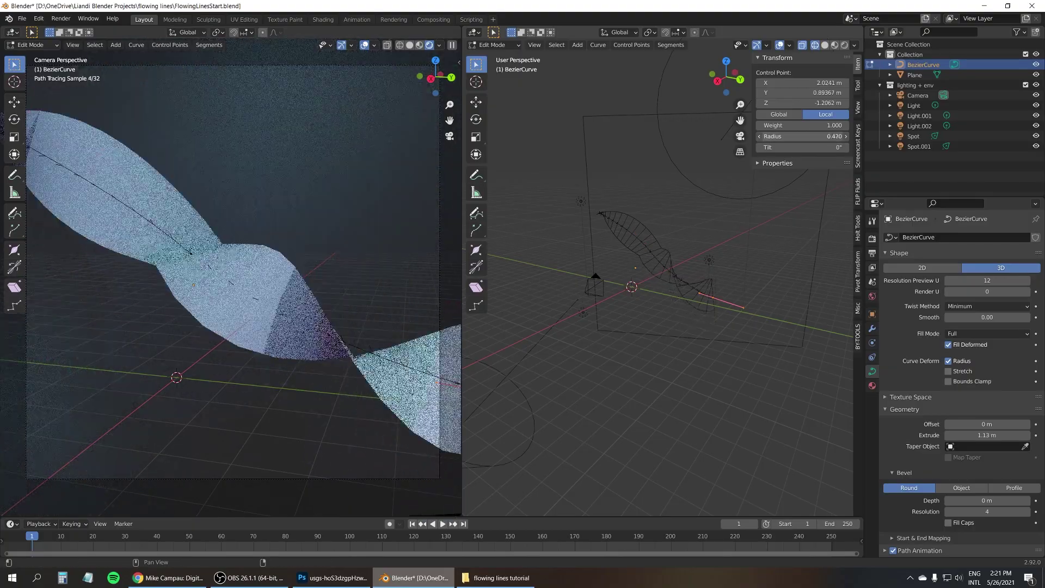
key("g")
left_click(680, 240)
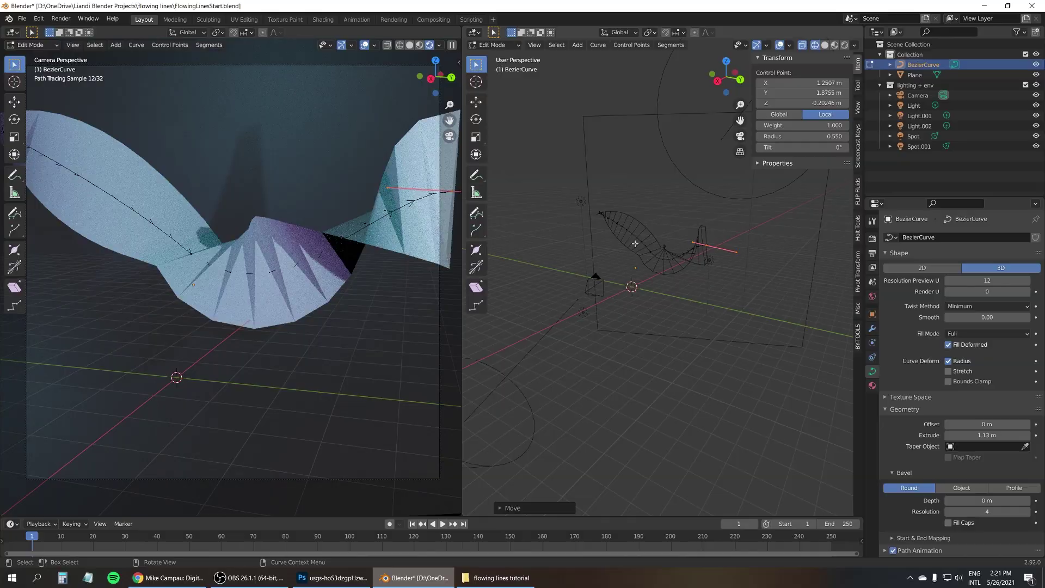
- Move the middle control point down to deepen the bend, and reposition all control points together in the camera frame
left_click(635, 268)
key("g")
left_click(650, 267)
middle_click_drag(651, 267, 683, 262)
key("ctrl+z")
key("ctrl+z")
key("ctrl+z")
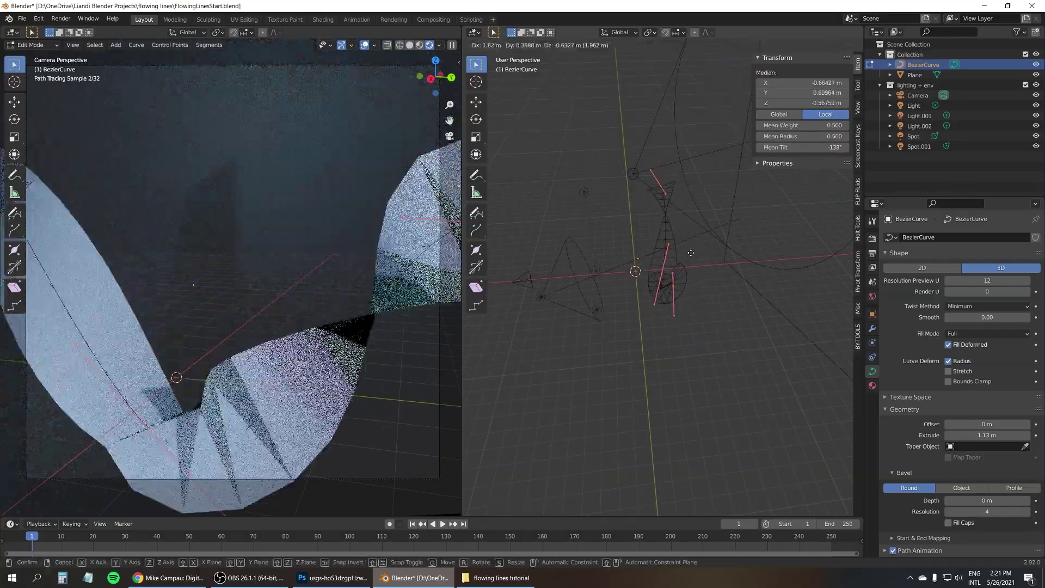
middle_click_drag(611, 251, 608, 206)
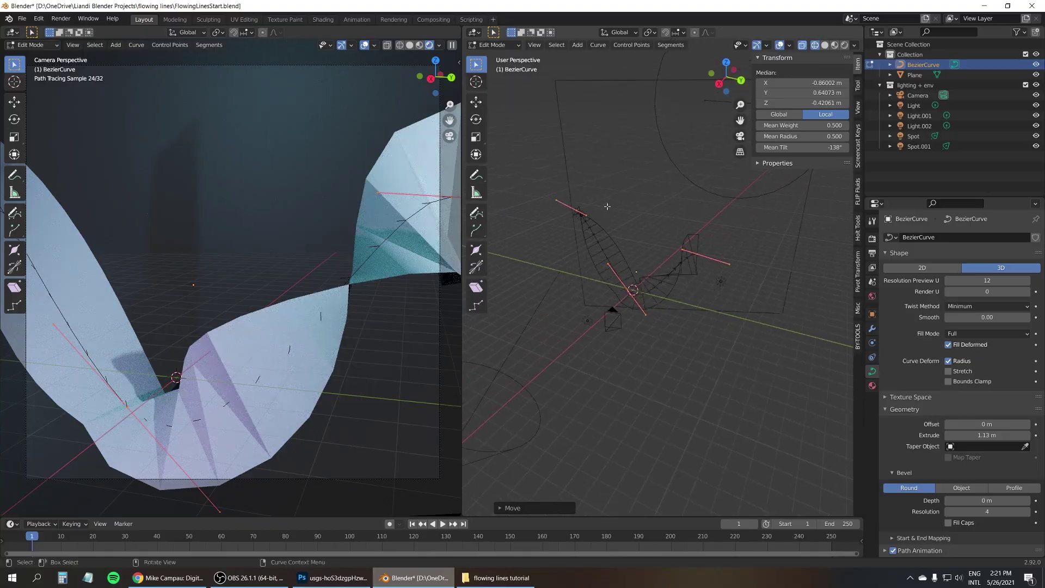
- Return to Object Mode and reposition the point lights Light, Light.001 and Light.002 farther out around the ribbon
key("Tab")
left_click(584, 218)
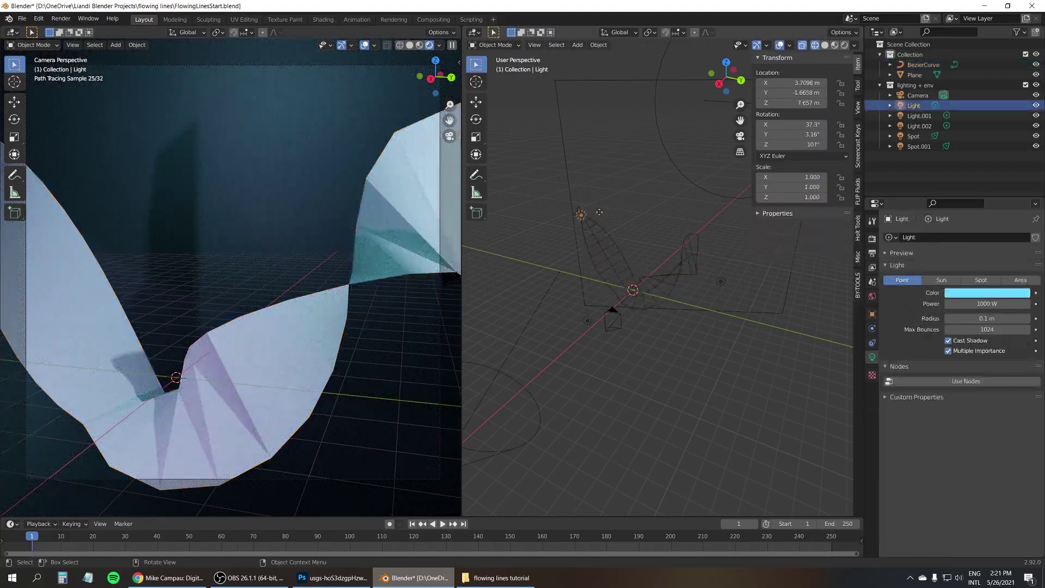
key("g")
left_click(587, 196)
left_click(589, 316)
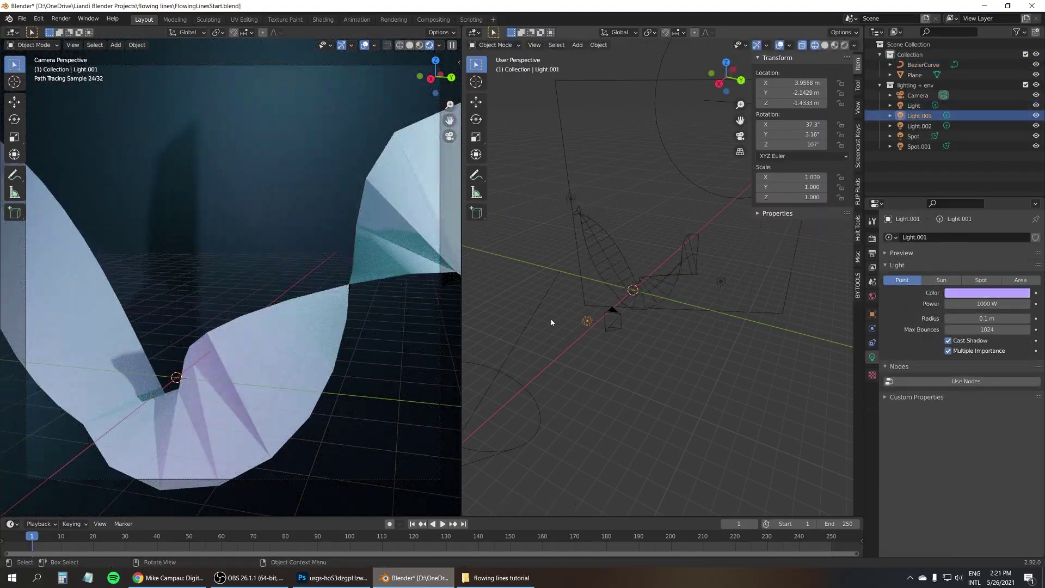
key("g")
left_click(572, 294)
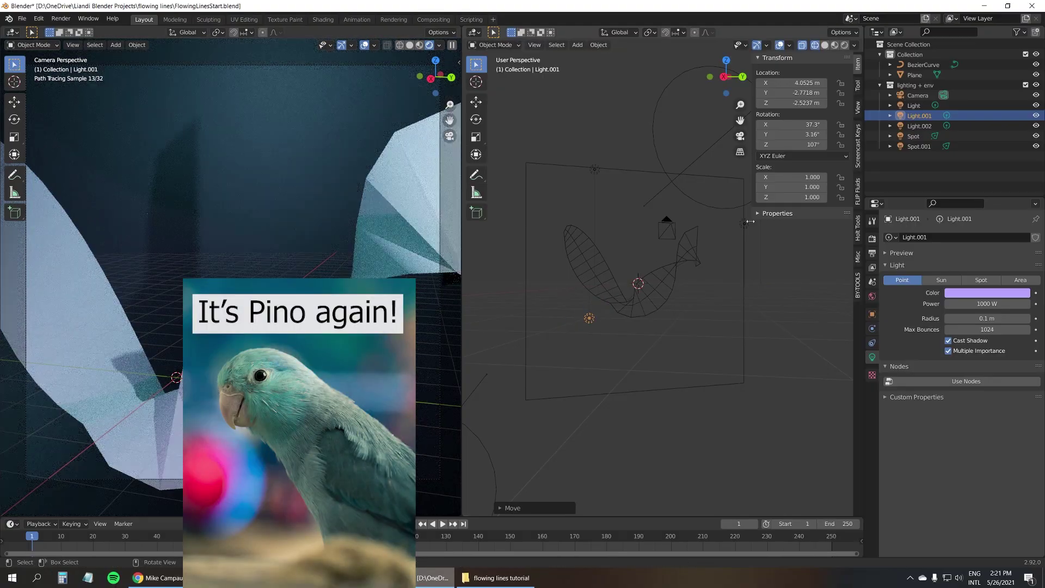
left_click(742, 225)
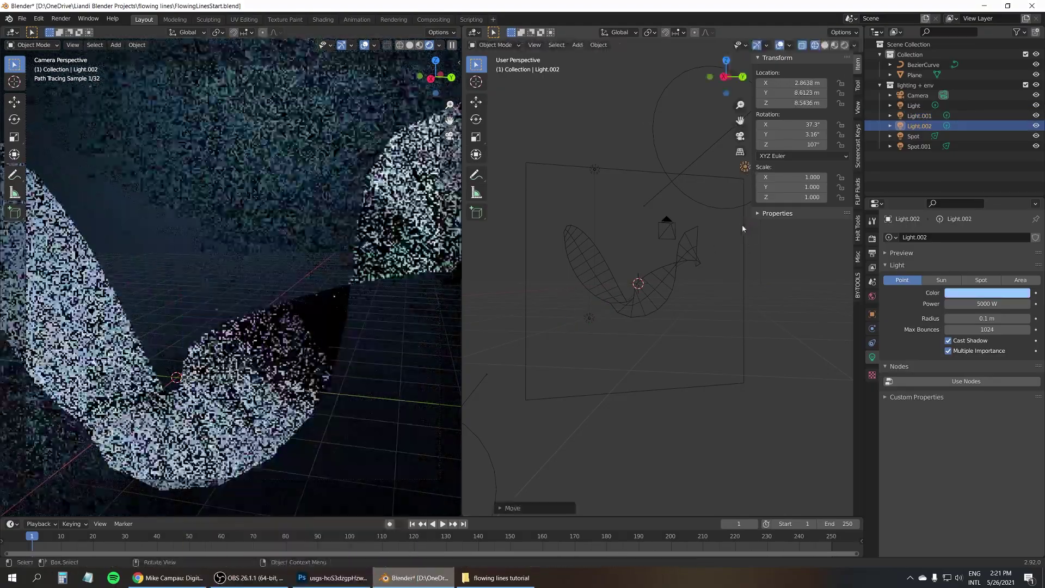
- Select the ribbon curve, try a Resolution Preview U of 64 and inspect the resulting wireframe
middle_click_drag(743, 224, 633, 298)
left_click(663, 280)
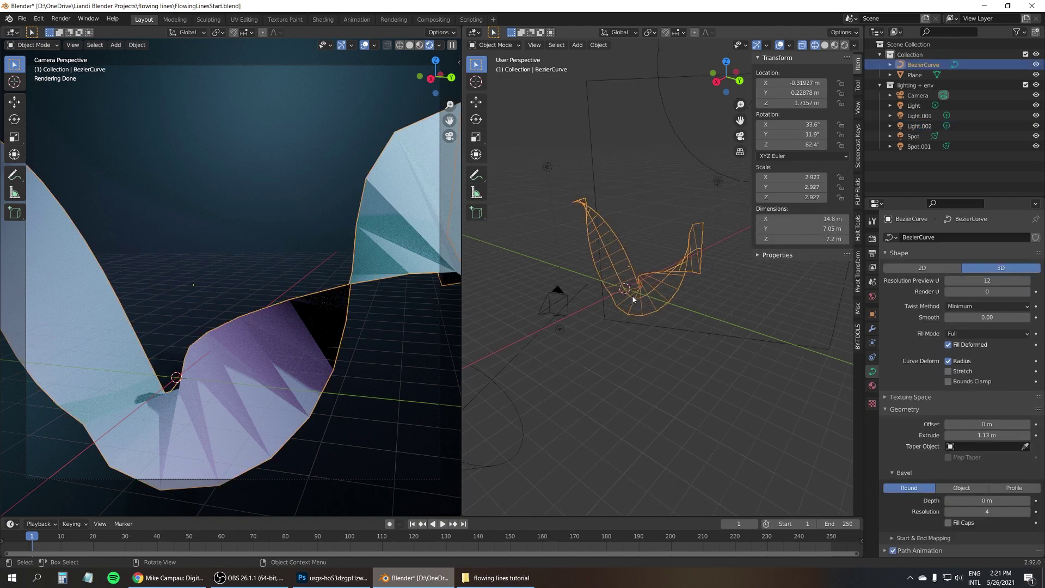
scroll(624, 313, "up", 1)
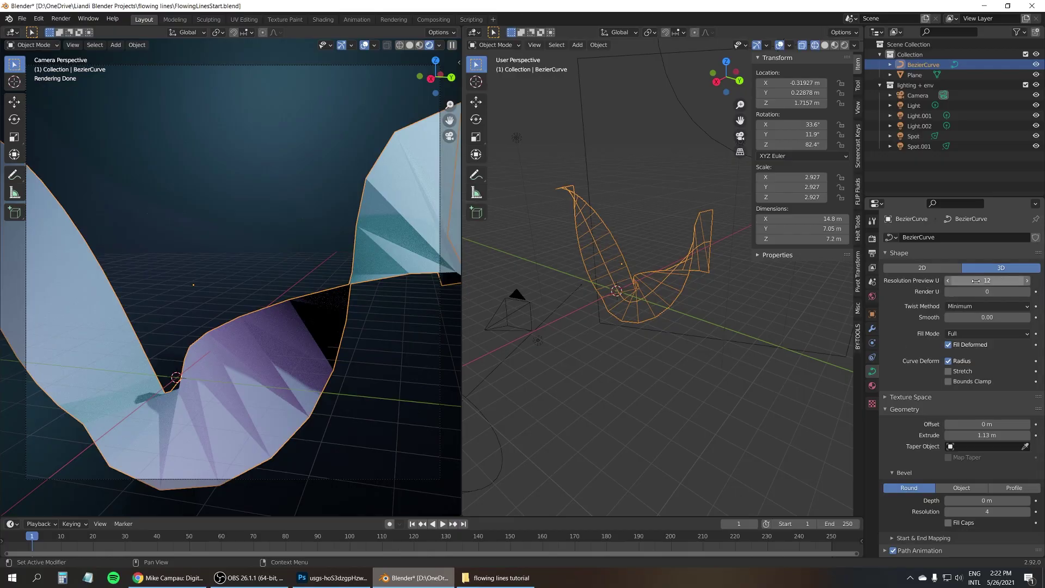
left_click_drag(984, 280, 1023, 279)
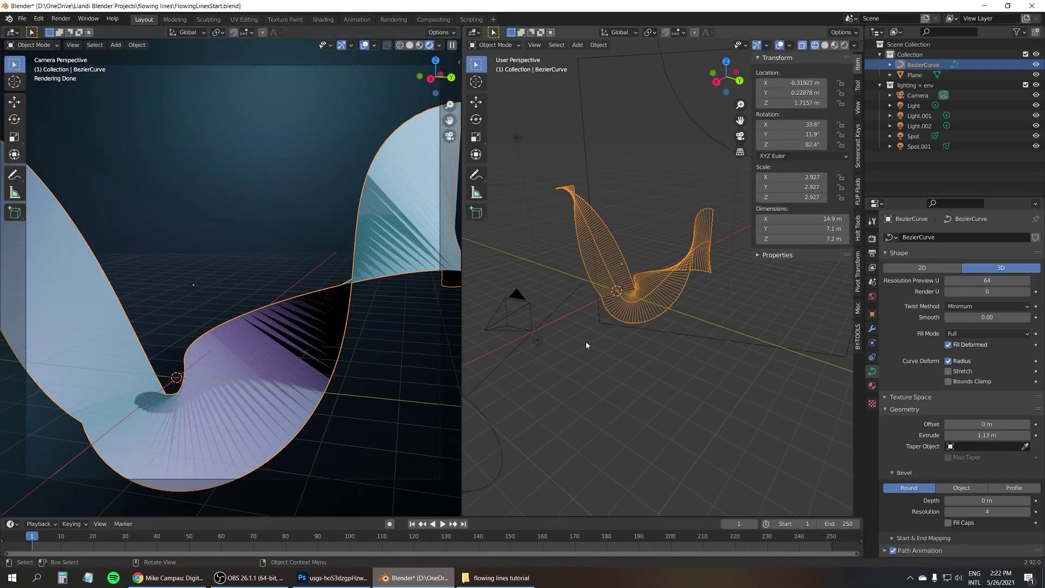
scroll(639, 293, "up", 3)
middle_click_drag(648, 308, 675, 270)
scroll(600, 280, "up", 3)
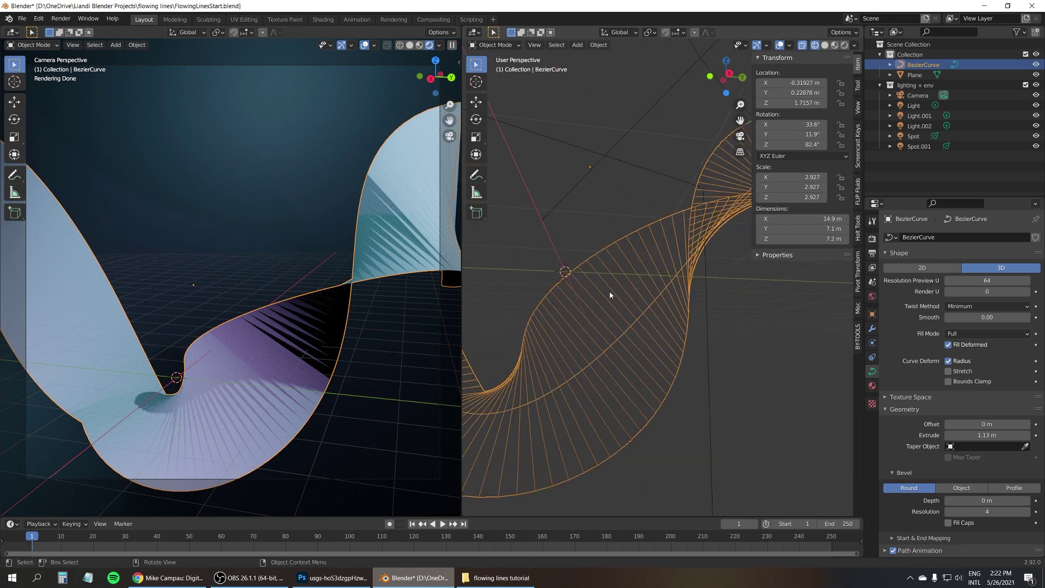
middle_click_drag(632, 315, 713, 306)
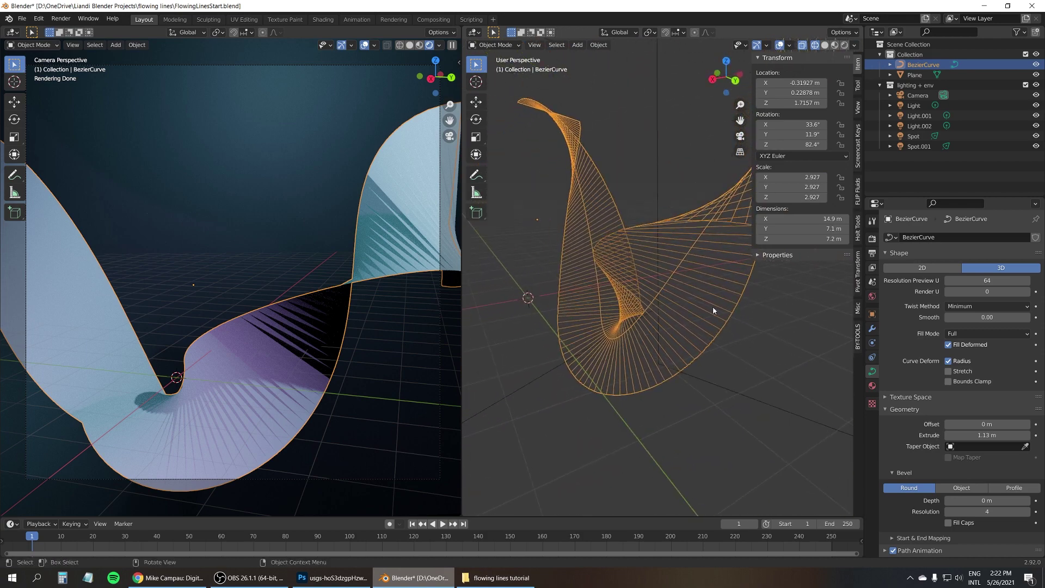
- Set the ribbon curve's Resolution Preview U back to 12
left_click(998, 280)
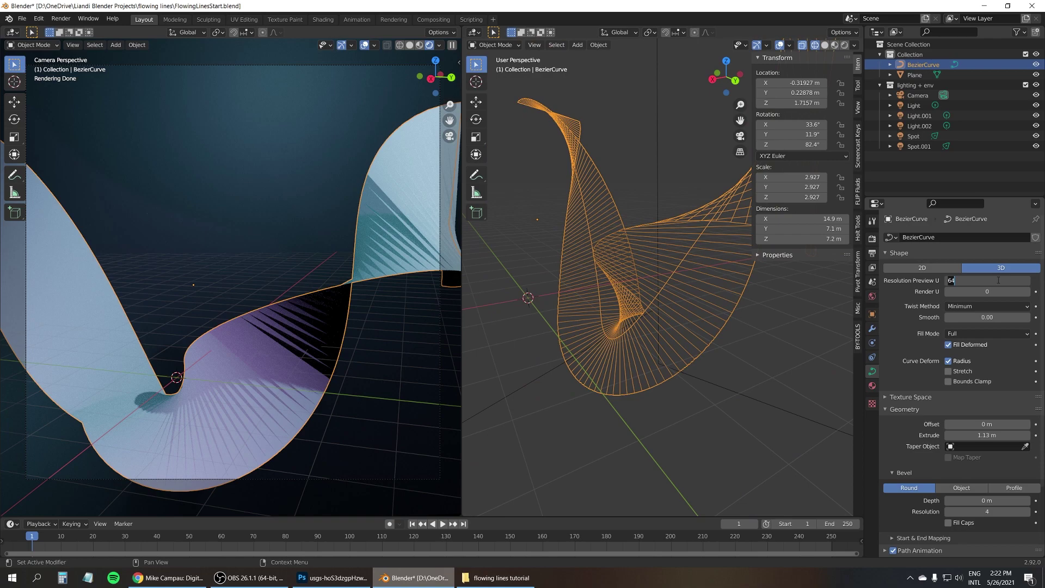
type("12")
key("Return")
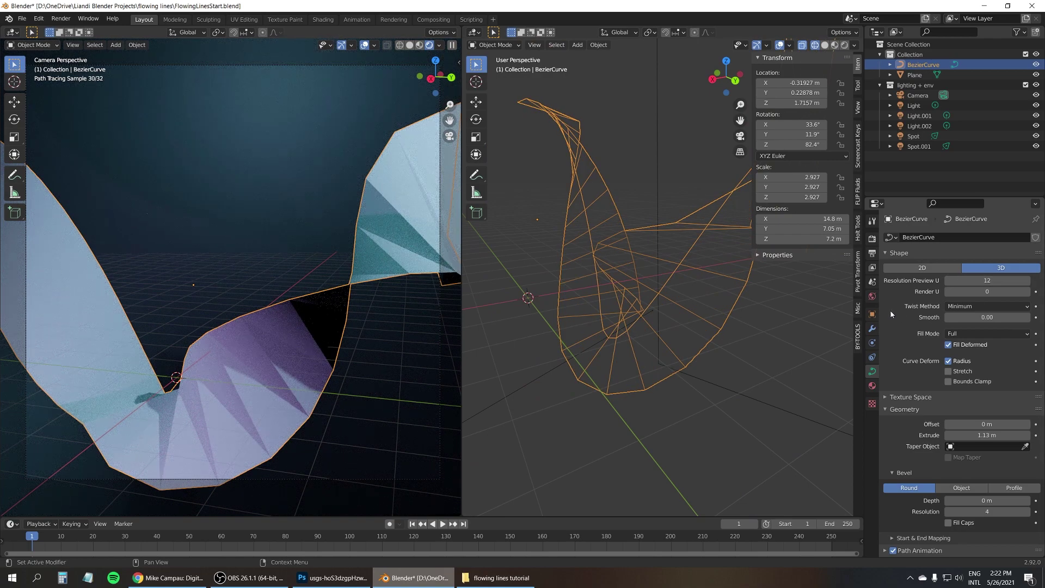
- Add a Subdivision Surface modifier to the ribbon with 2 viewport levels and Optimal Display turned off
left_click(871, 328)
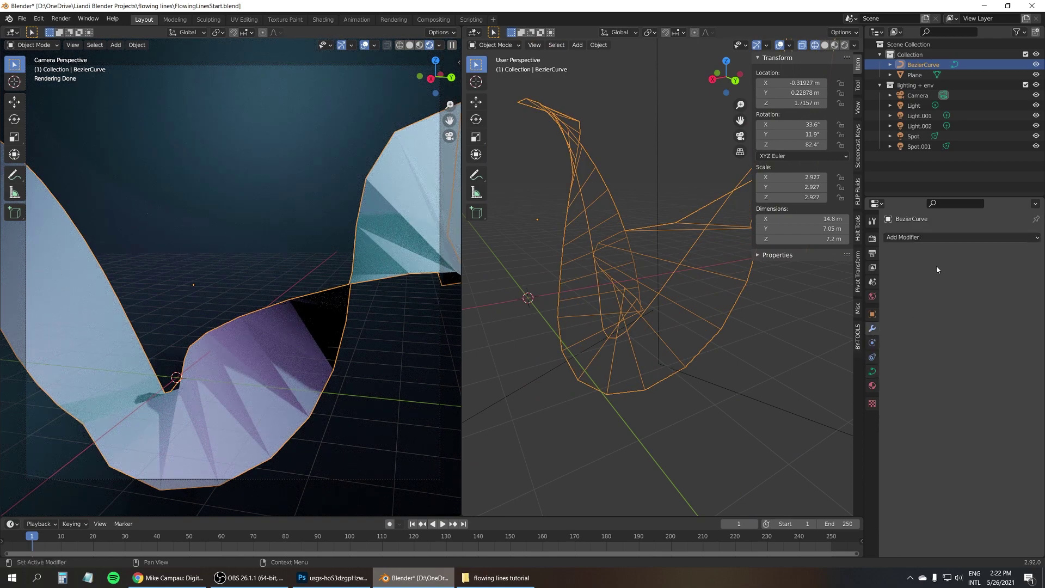
left_click(923, 237)
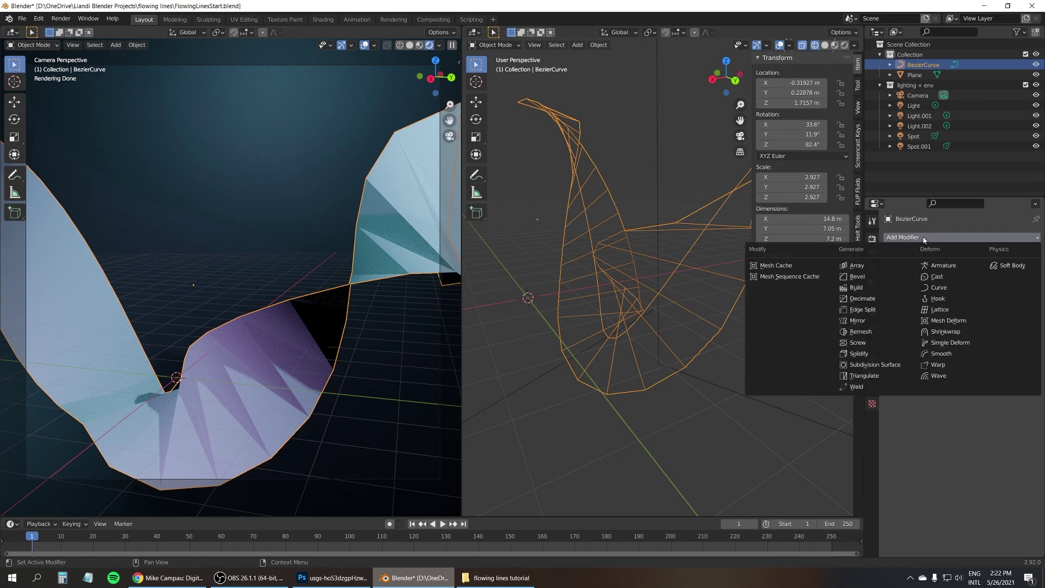
left_click(893, 365)
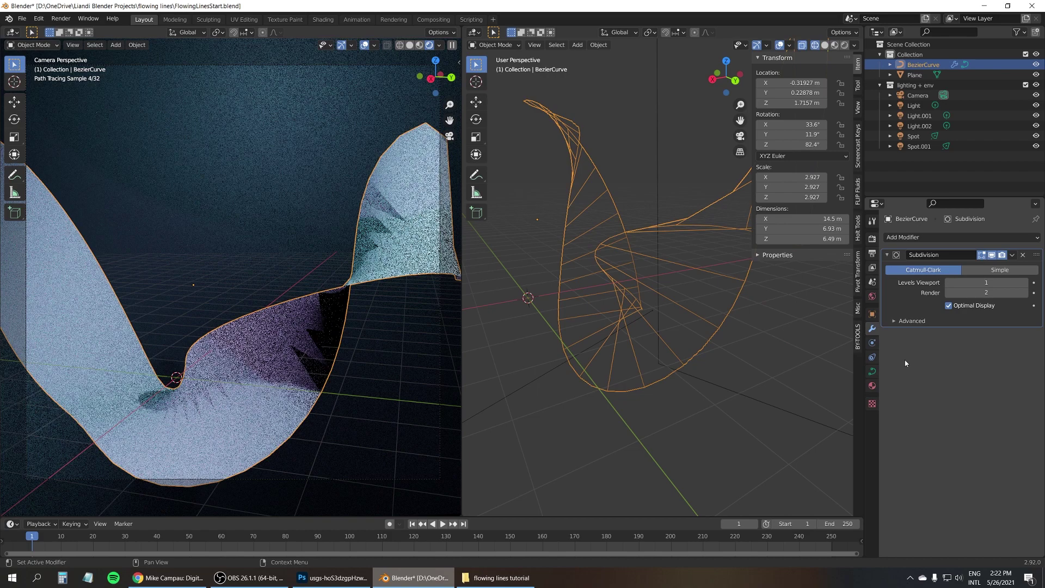
left_click(1023, 283)
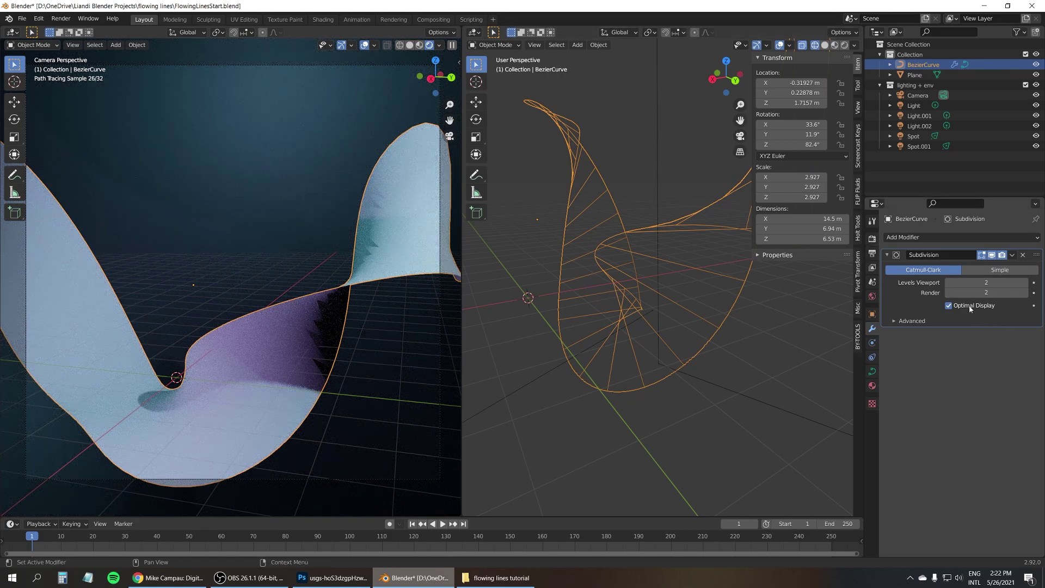
left_click(948, 306)
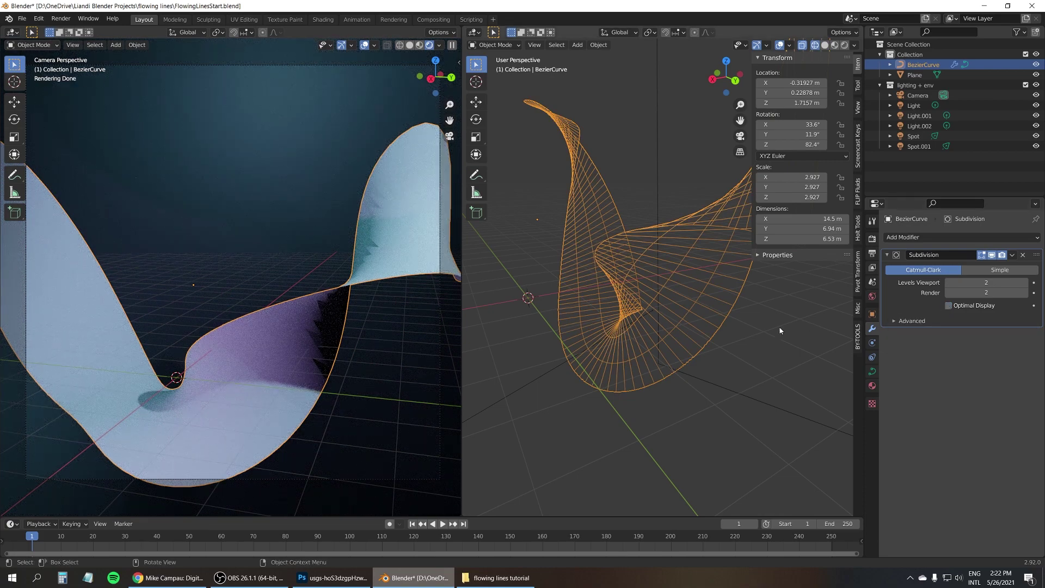
- Raise the Subdivision modifier's viewport and render levels to 4 each
key("n")
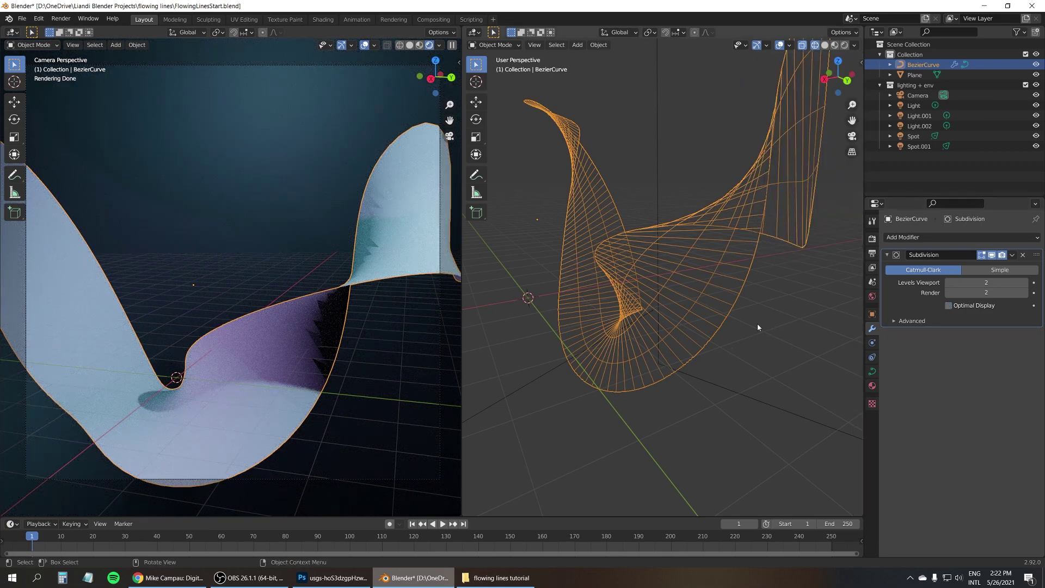
middle_click_drag(757, 327, 775, 302)
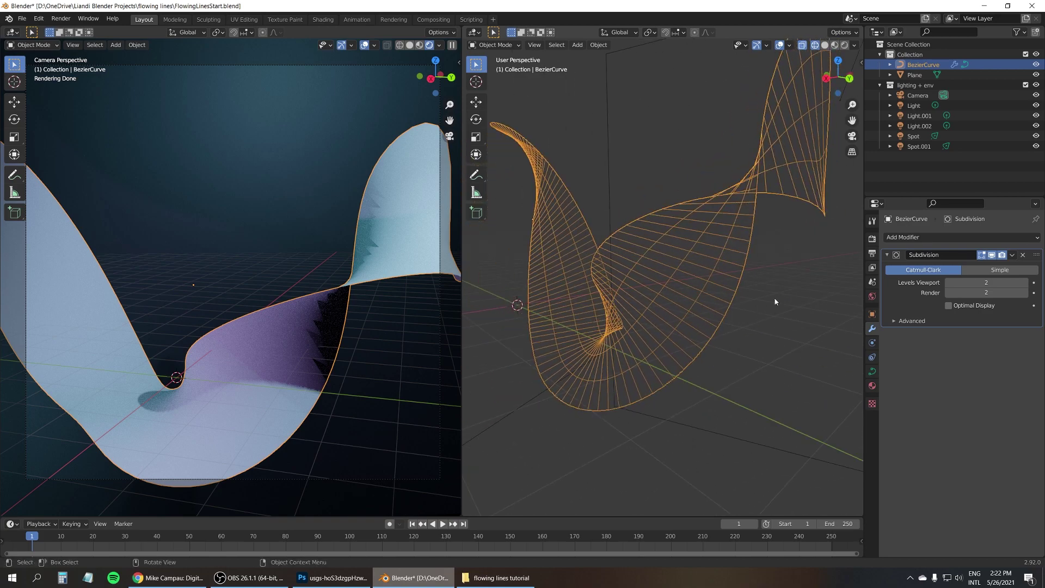
left_click(1027, 283)
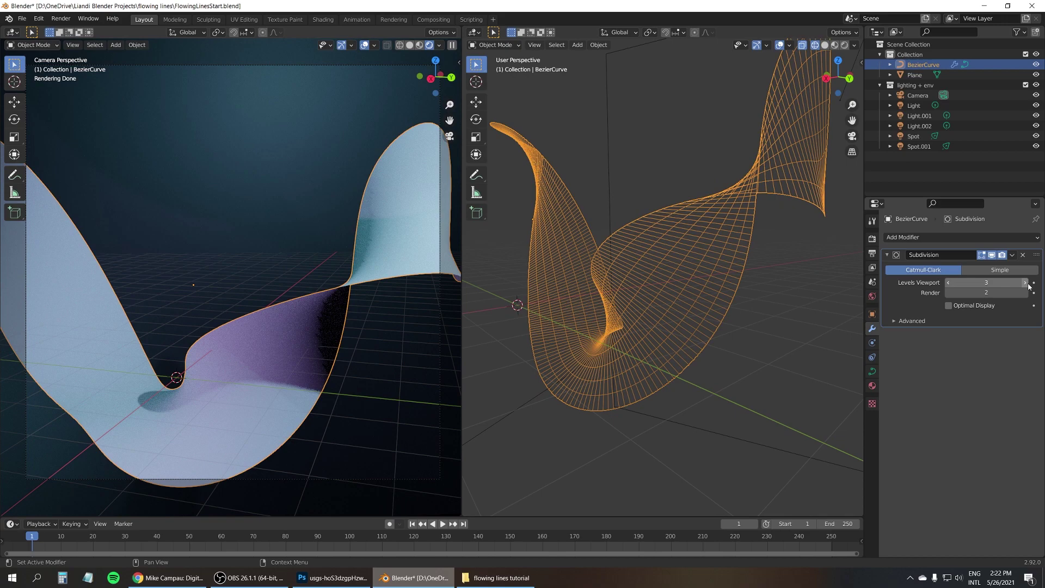
left_click(1026, 283)
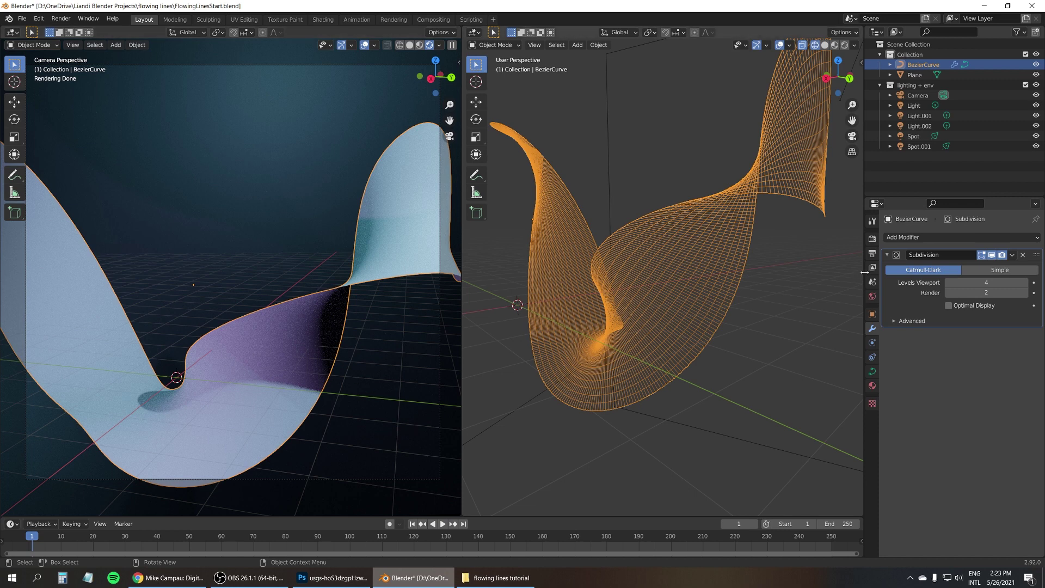
left_click(1025, 293)
- Enter Edit Mode and move the control point at the ribbon's upper end up and inward
middle_click_drag(723, 231, 529, 153)
key("Tab")
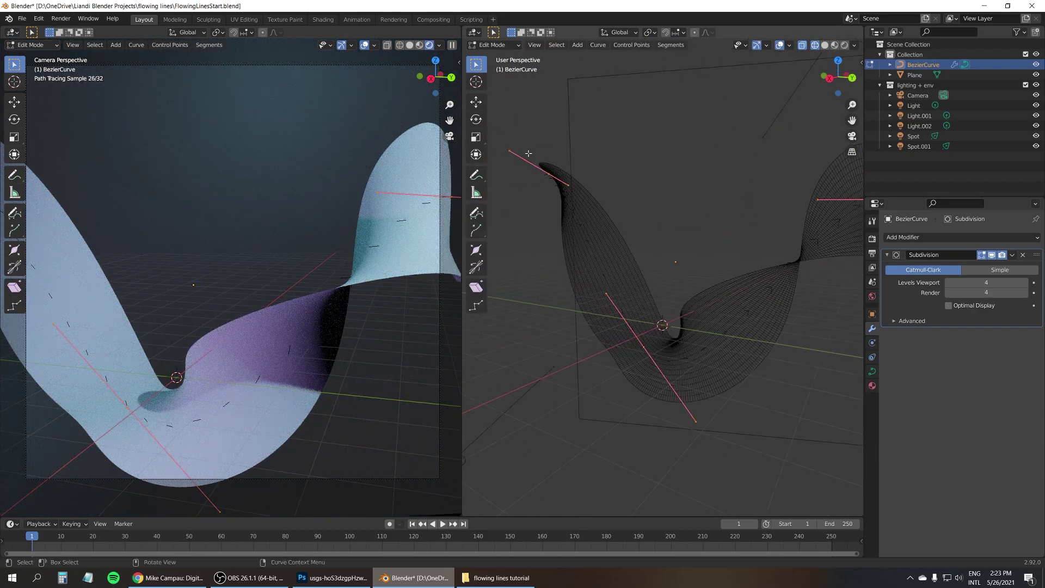
key("g")
left_click(603, 168)
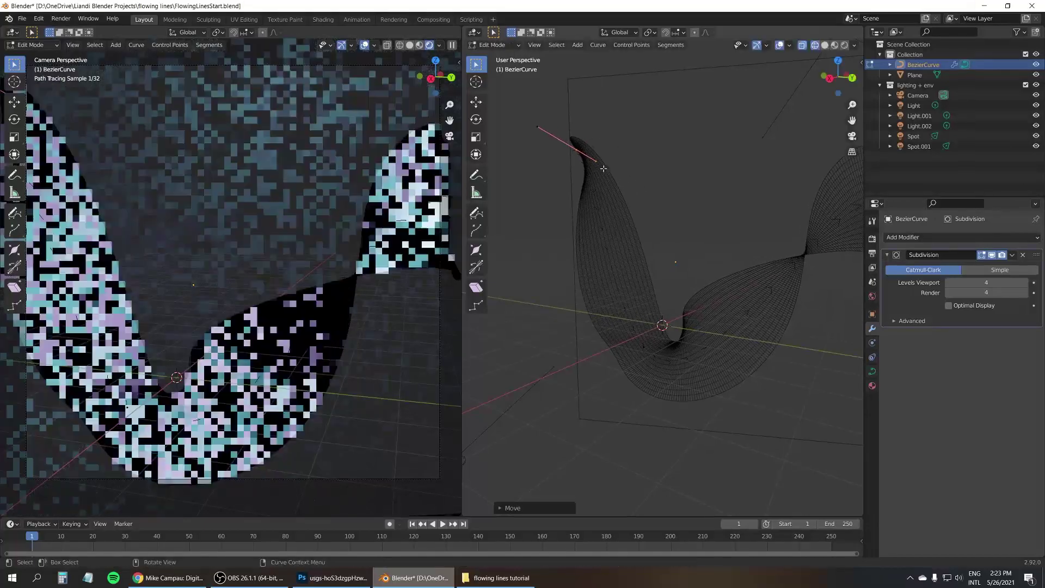
middle_click_drag(602, 169, 630, 351)
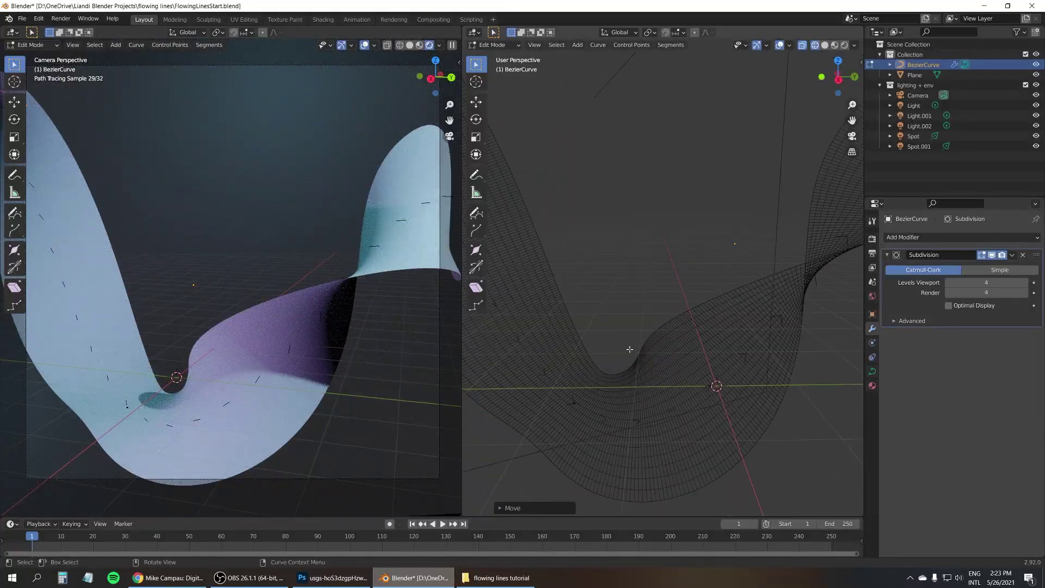
key("Tab")
middle_click_drag(634, 308, 615, 280)
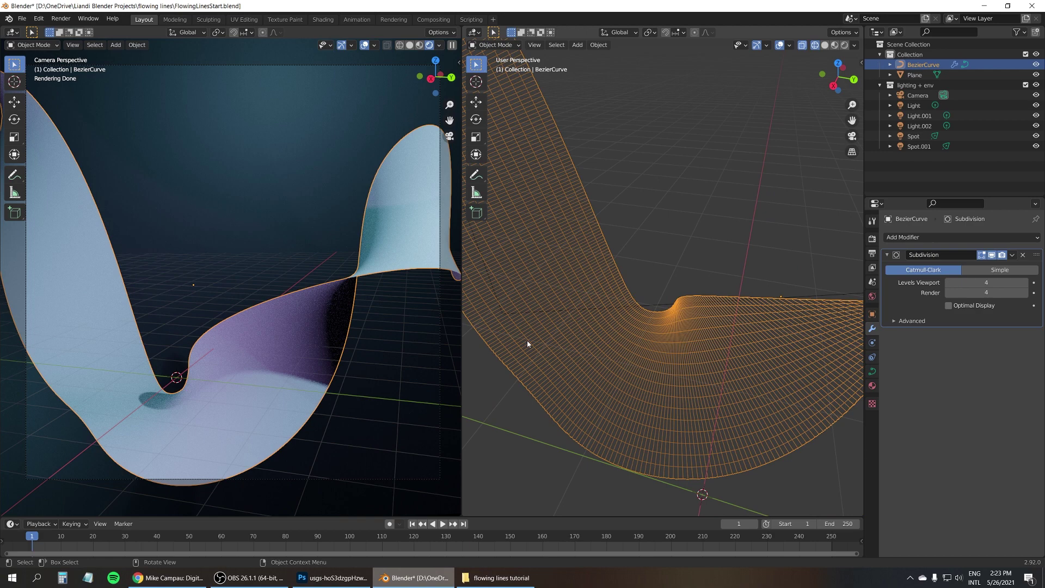
middle_click_drag(477, 371, 644, 234)
key("Tab")
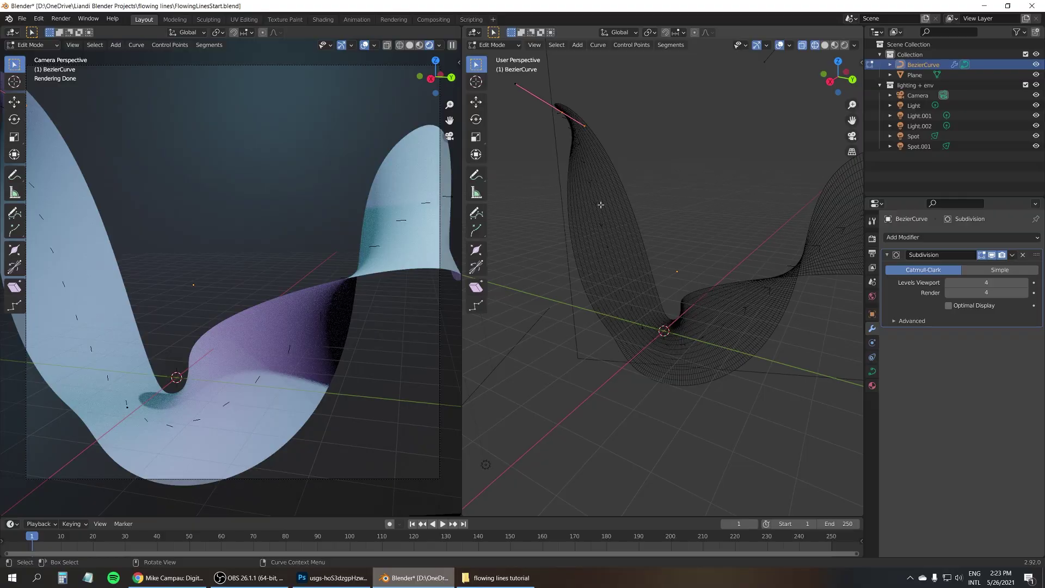
key("Tab")
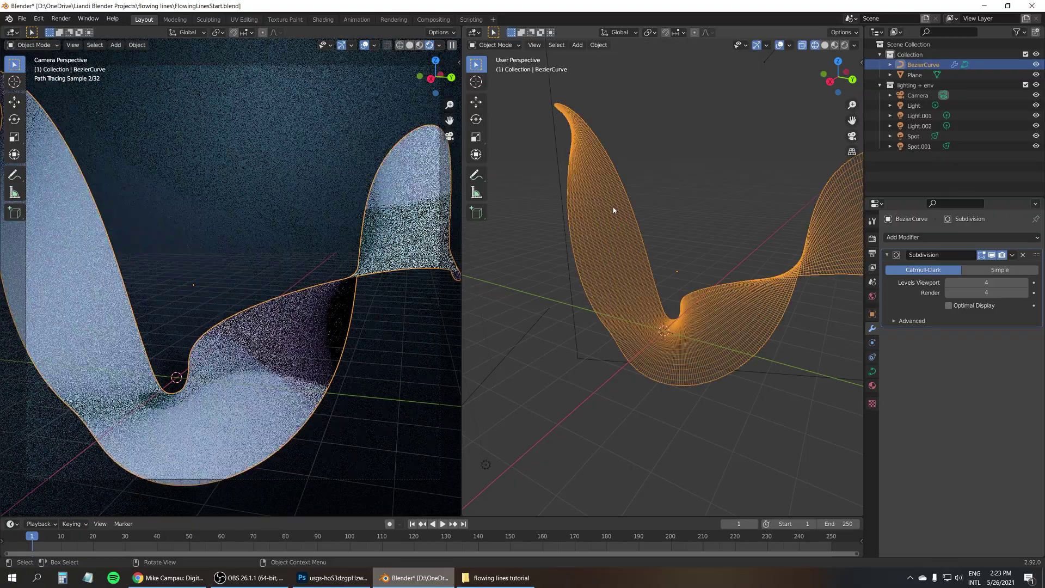
key("Tab")
- Rotate the handles of the upper end control point and adjust its tilt to twist that end of the ribbon
key("r")
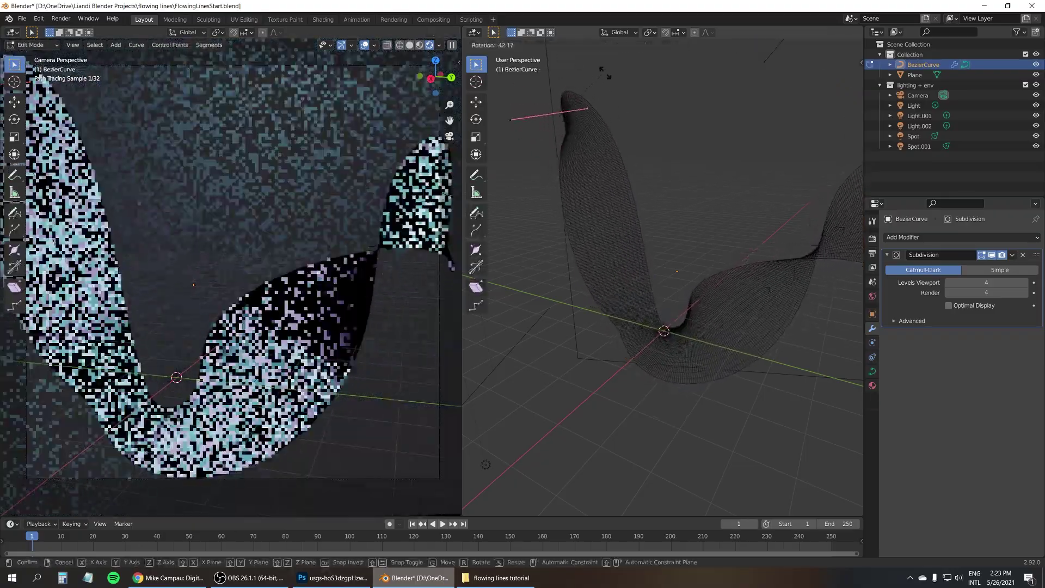
left_click(611, 93)
key("n")
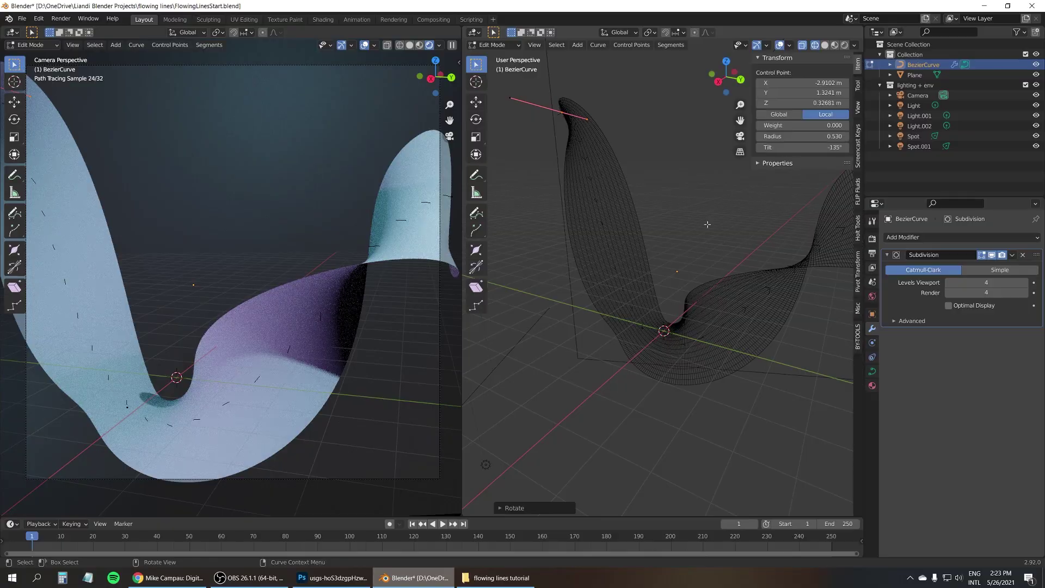
mouse_move(780, 148)
left_mouse_down()
mouse_move(770, 147)
mouse_move(794, 147)
left_mouse_up()
- Select the curve's middle control point and set its radius to 0.340
left_click_drag(628, 314, 705, 384)
mouse_move(796, 136)
left_mouse_down()
mouse_move(835, 136)
mouse_move(789, 136)
left_mouse_up()
middle_click_drag(704, 231, 620, 261, "shift")
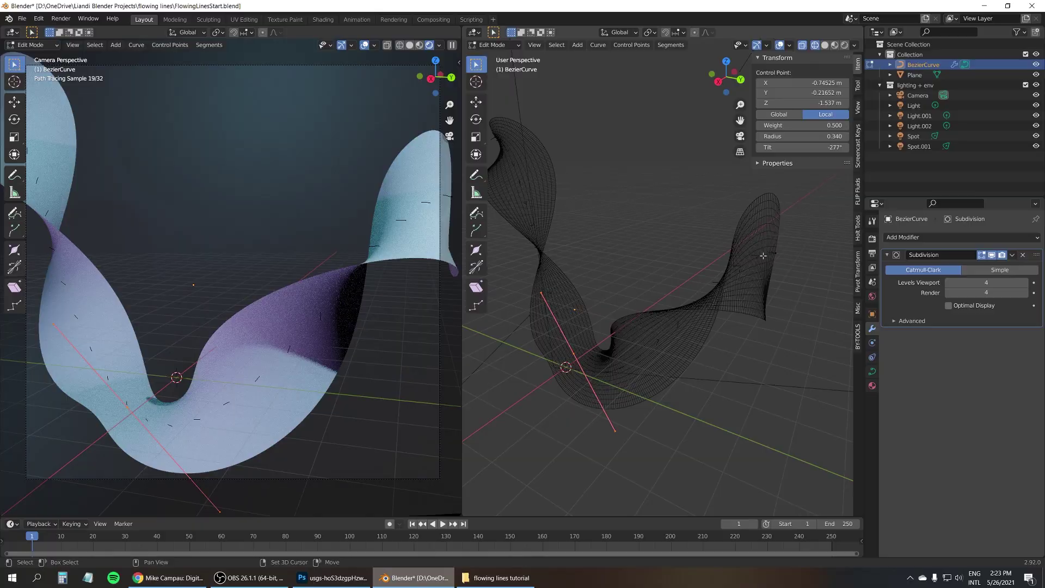
- Set the radius of the control point at the ribbon's right-hand end to 0.410 and move the middle control point upward
left_click(599, 351)
left_click_drag(805, 137, 827, 137)
left_click(173, 339)
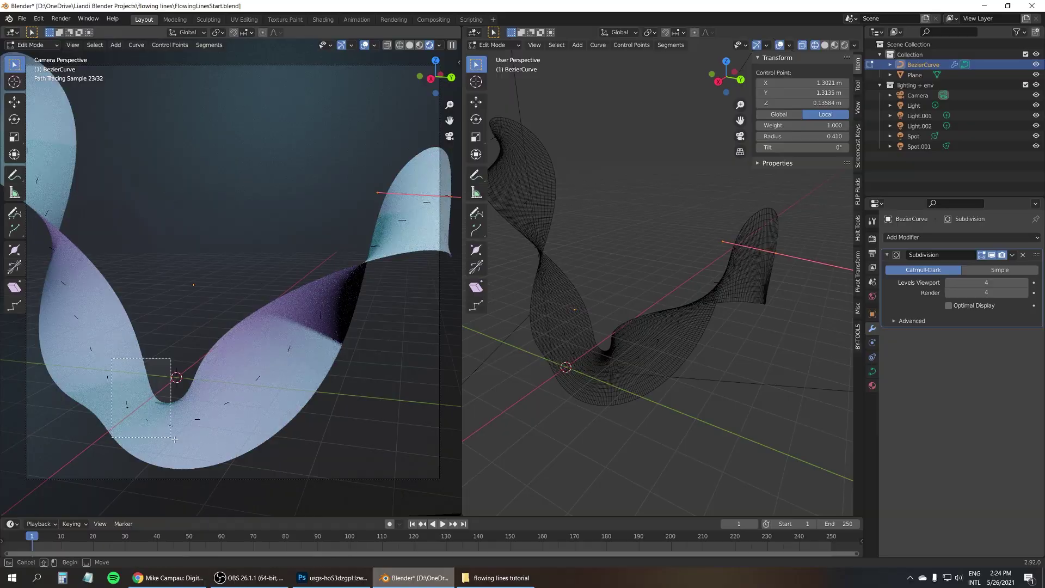
key("g")
key("Escape")
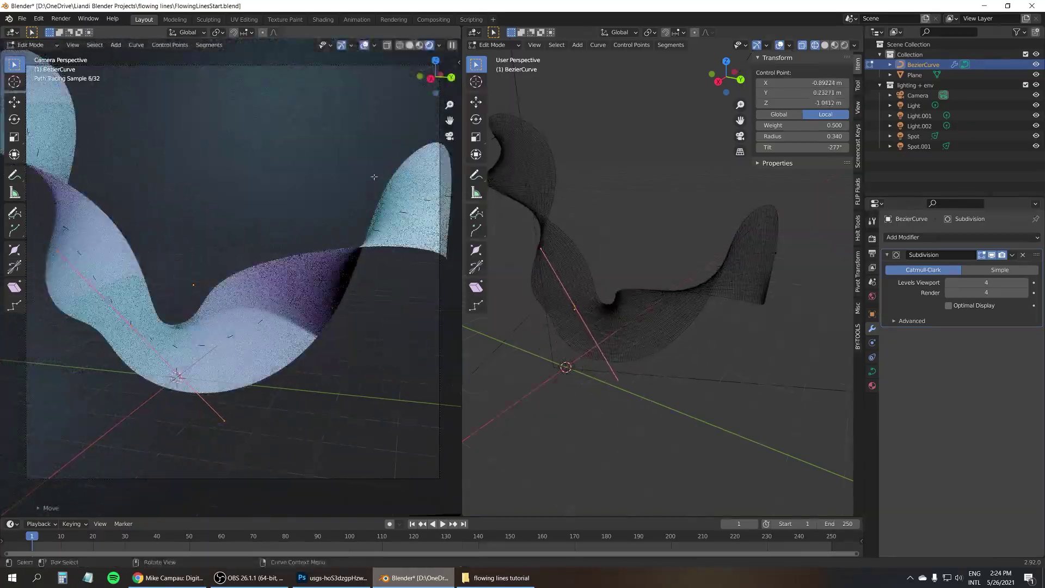
- Reposition the ribbon's right-hand end control point and set its radius to 1.040 and its tilt to -383°
key("ctrl+z")
key("g")
left_click(435, 354)
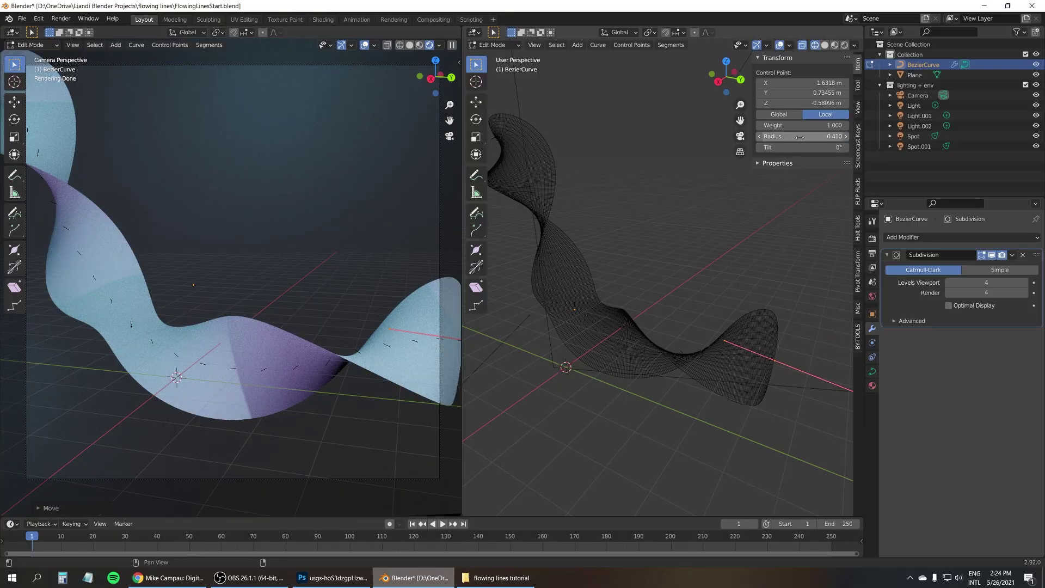
left_click_drag(798, 147, 849, 136)
key("g")
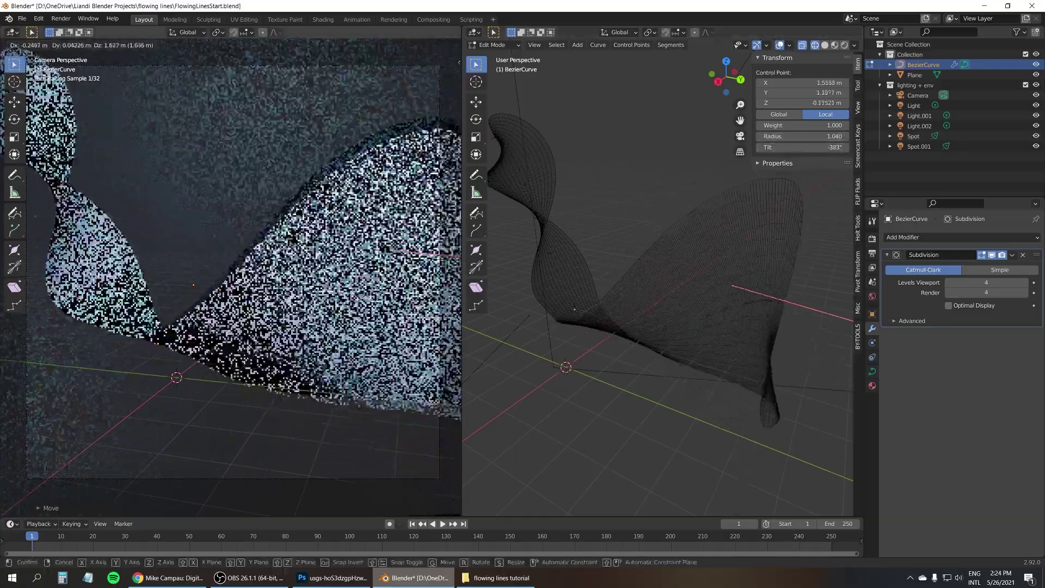
- Move the curve's middle control point down and to the right, and return to Object Mode with the camera view's overlays hidden
left_click(67, 301)
left_click_drag(67, 301, 430, 381)
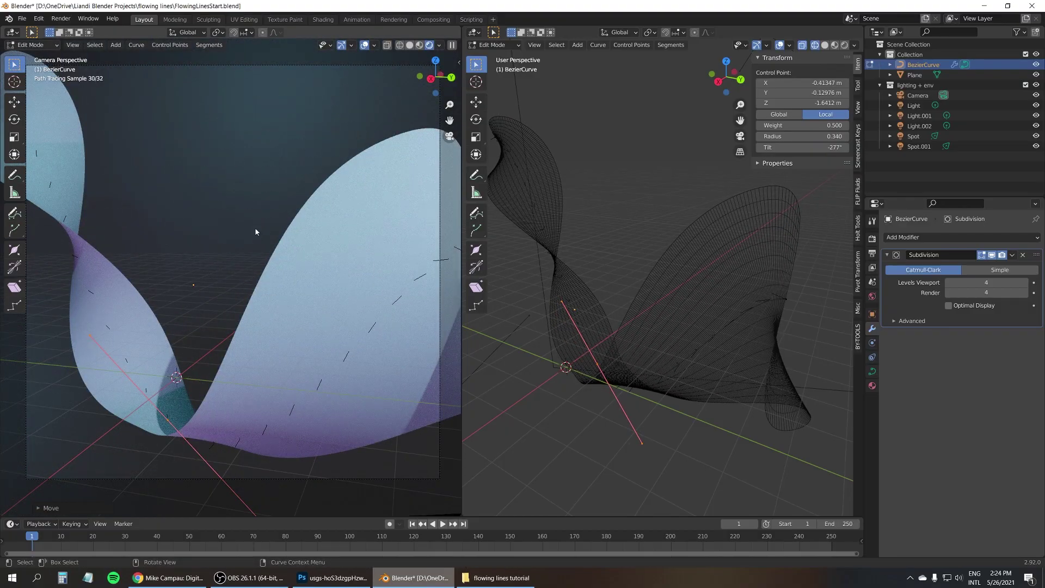
key("Tab")
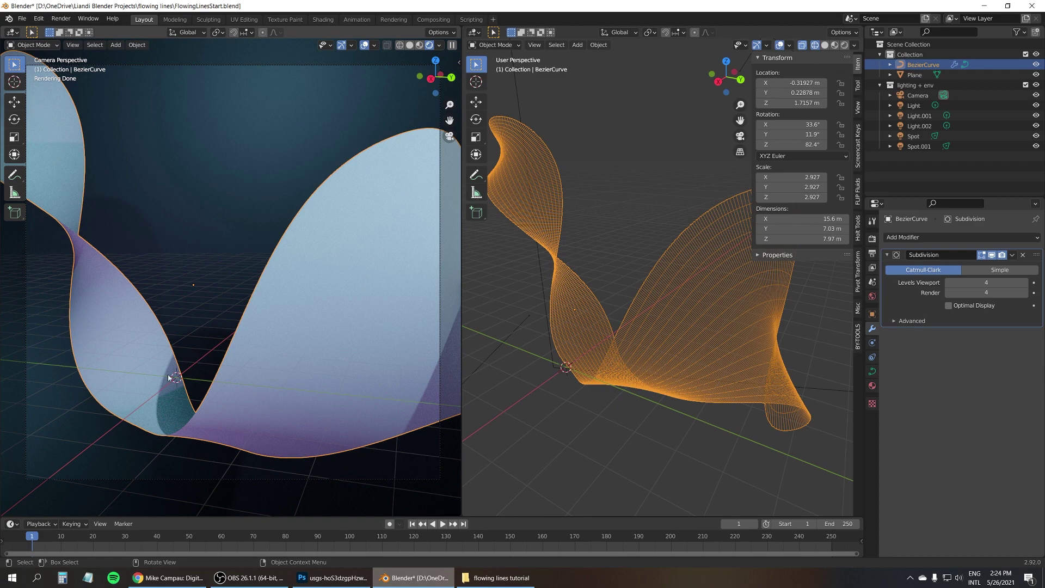
left_click(365, 45)
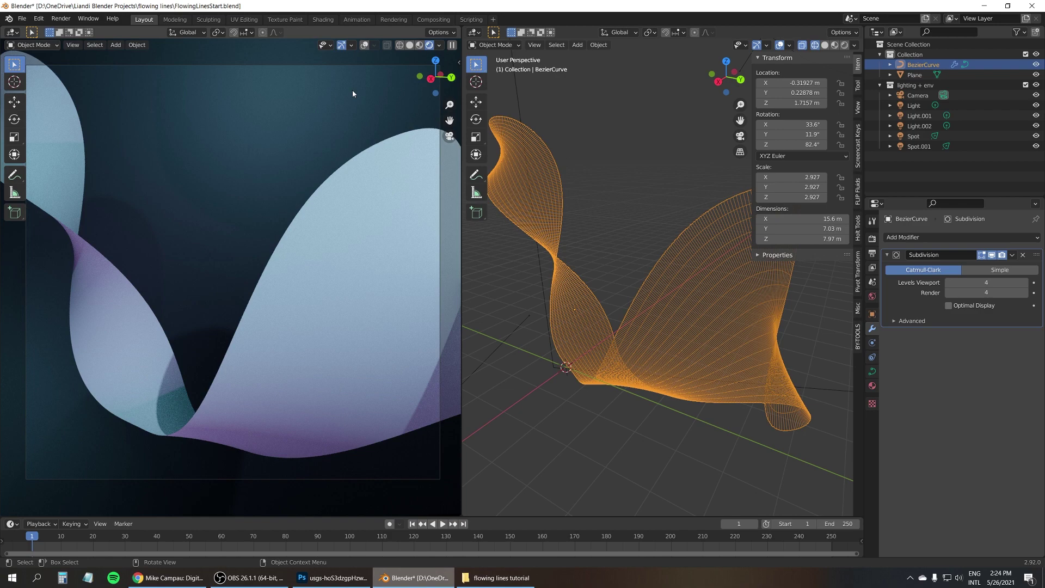
- Switch to the Shading workspace and show its camera view in Rendered shading with the whole ribbon in frame
left_click(326, 20)
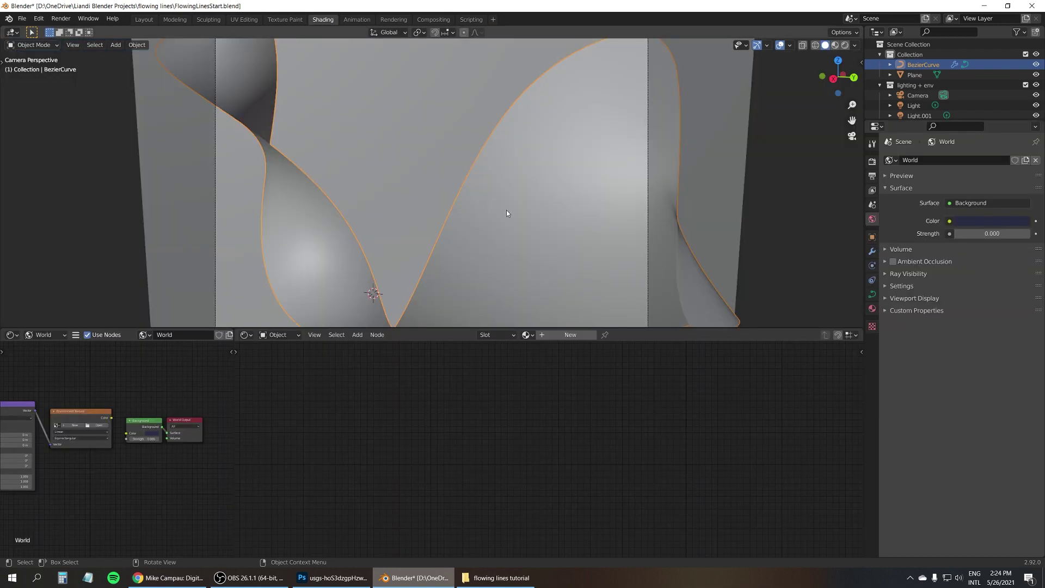
scroll(530, 154, "down", 4)
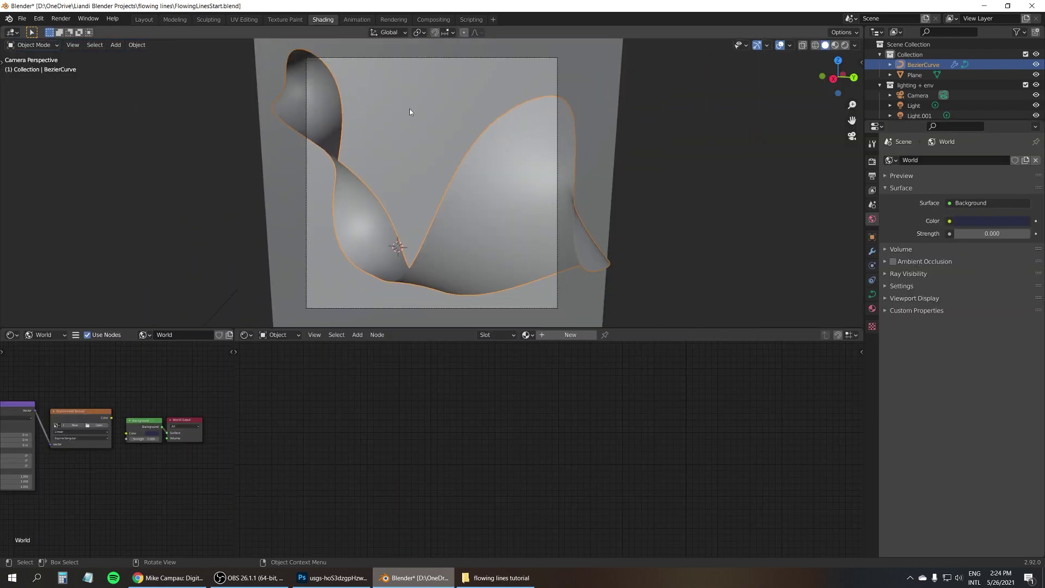
left_click(844, 45)
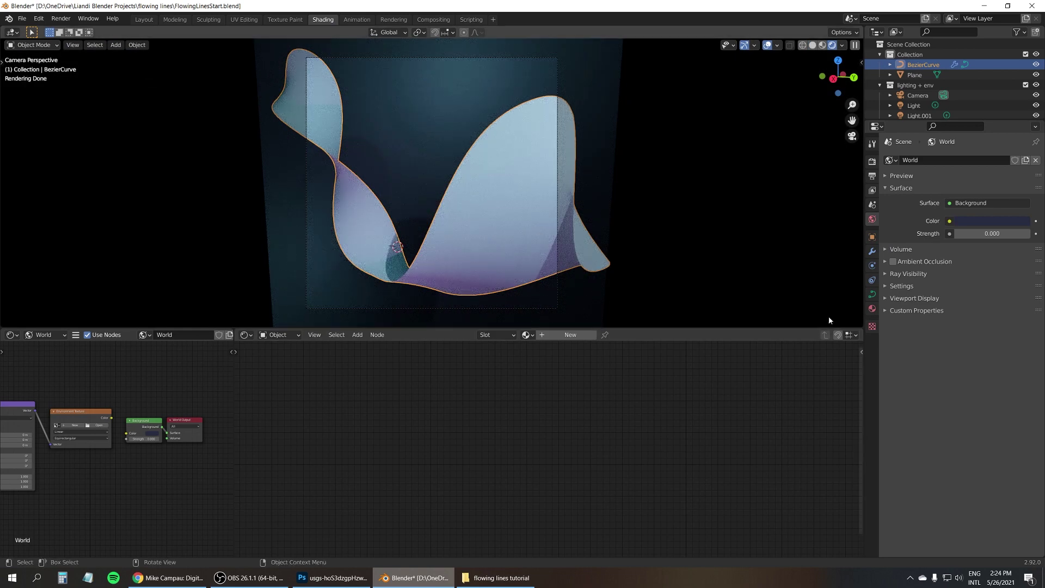
- Create a new material named "flowing lines" on the ribbon curve and select its Principled BSDF node
left_click(873, 309)
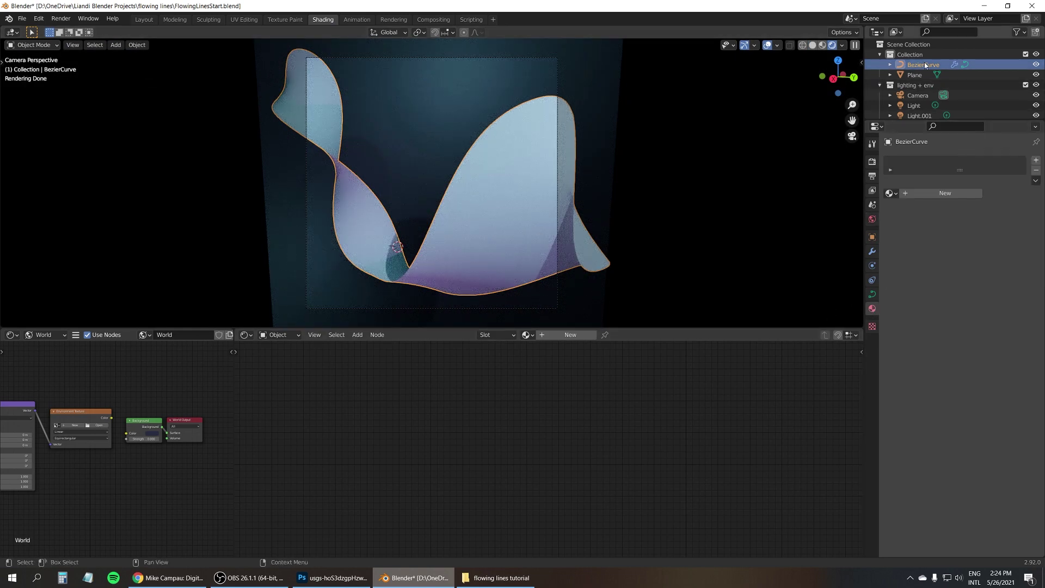
left_click(936, 194)
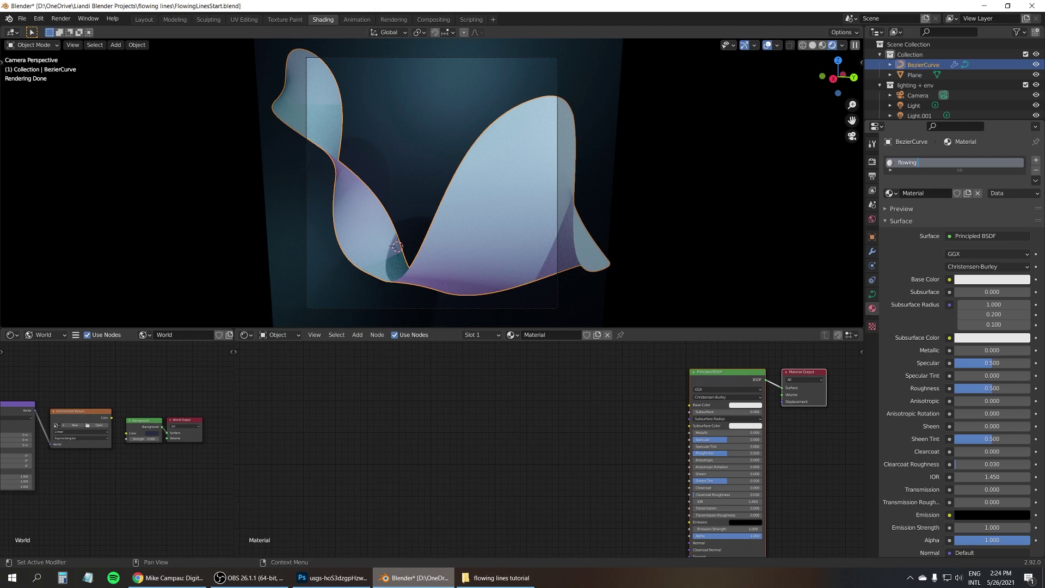
key("Return")
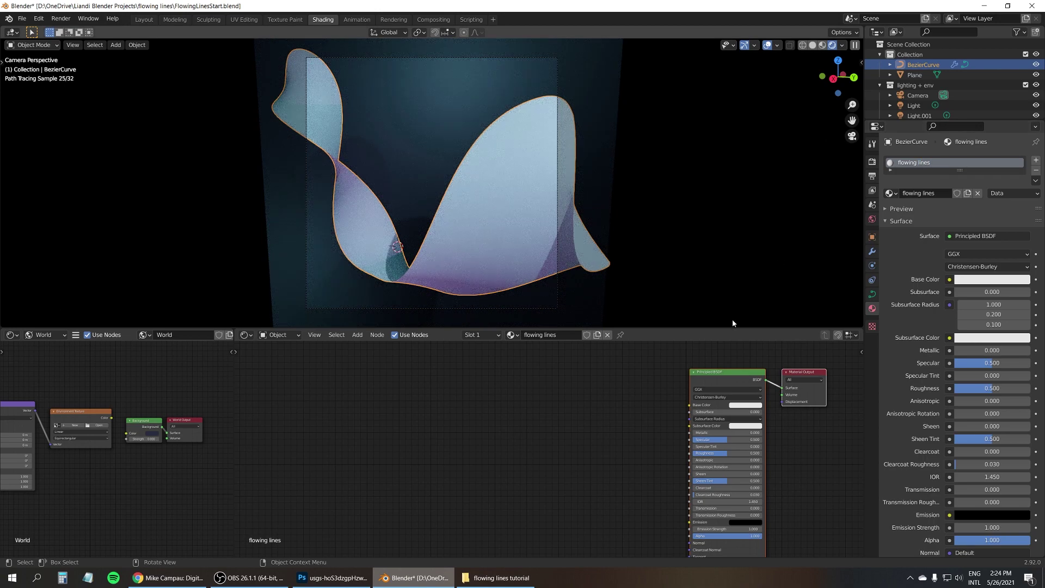
left_click(715, 374)
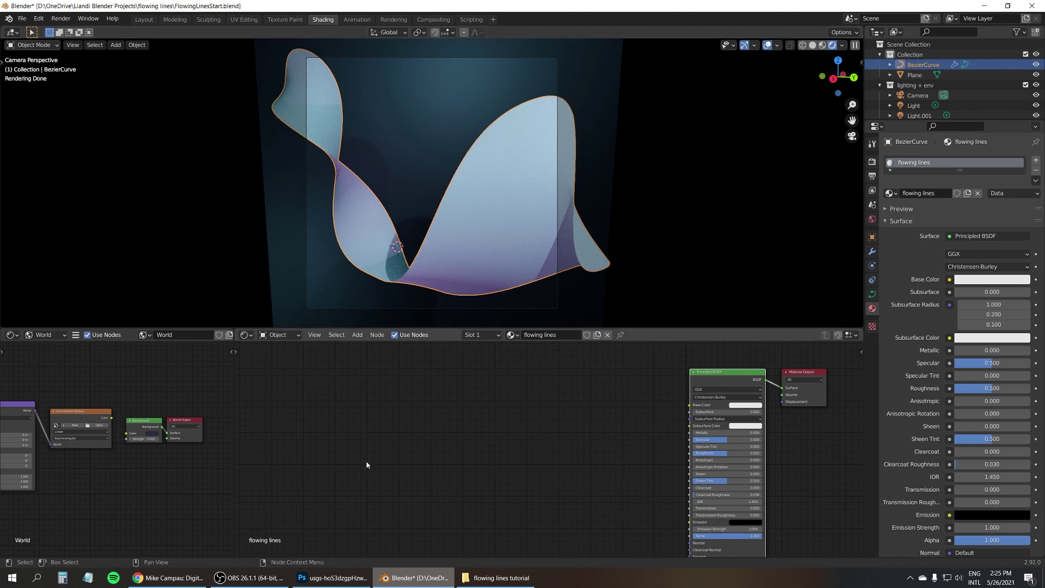
- Switch to Photoshop and crop the swirling color image to a full-height strip about 145 px wide along its left edge
key("alt+Tab")
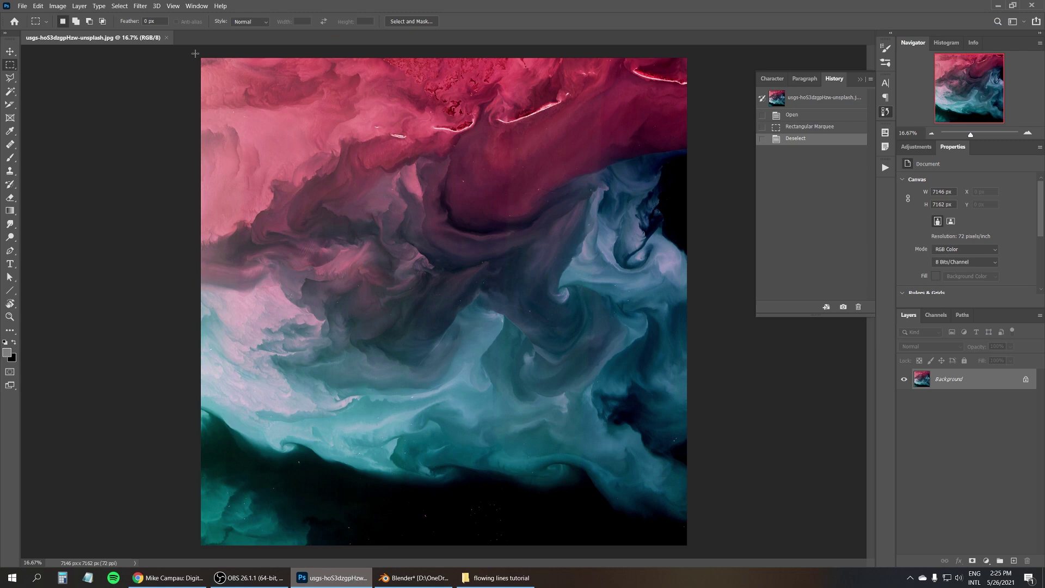
left_click_drag(195, 54, 210, 564)
left_click(58, 6)
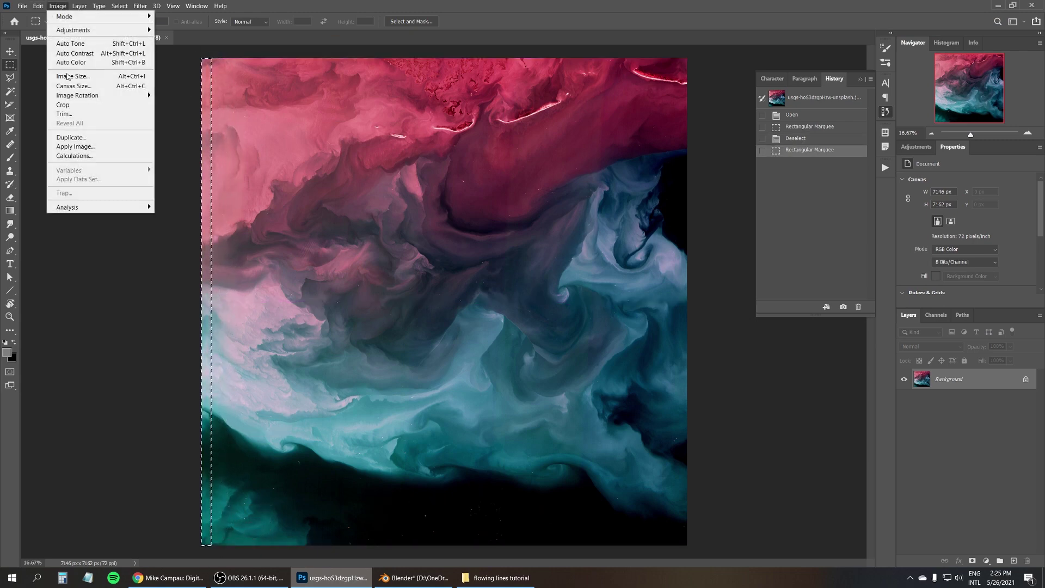
left_click(71, 107)
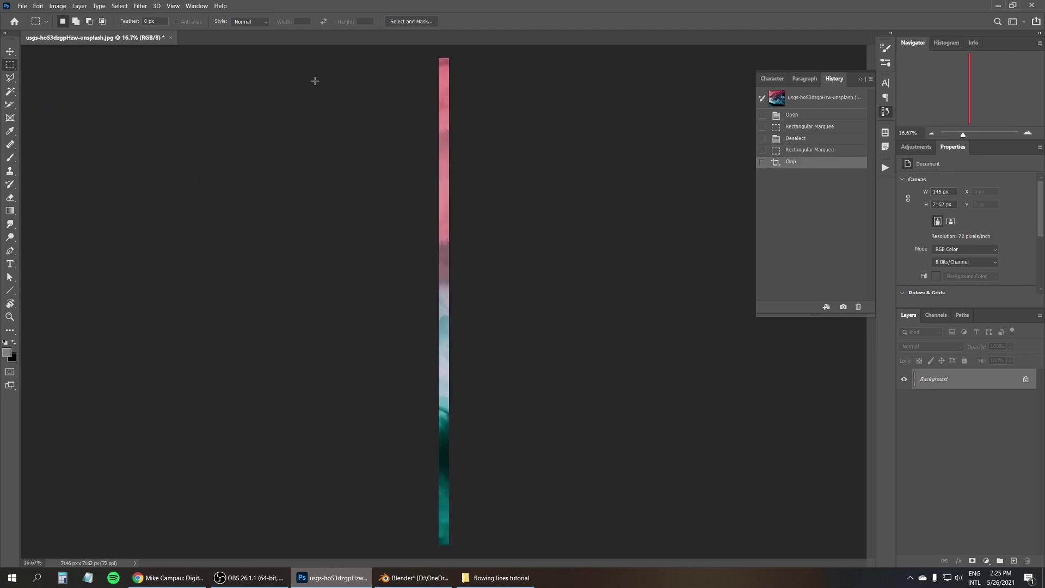
key("ctrl+d")
- Switch back to Blender, add a Node Wrangler texture setup to the Principled BSDF's Base Color, and delete its Texture Coordinate and Mapping nodes
left_click(414, 578)
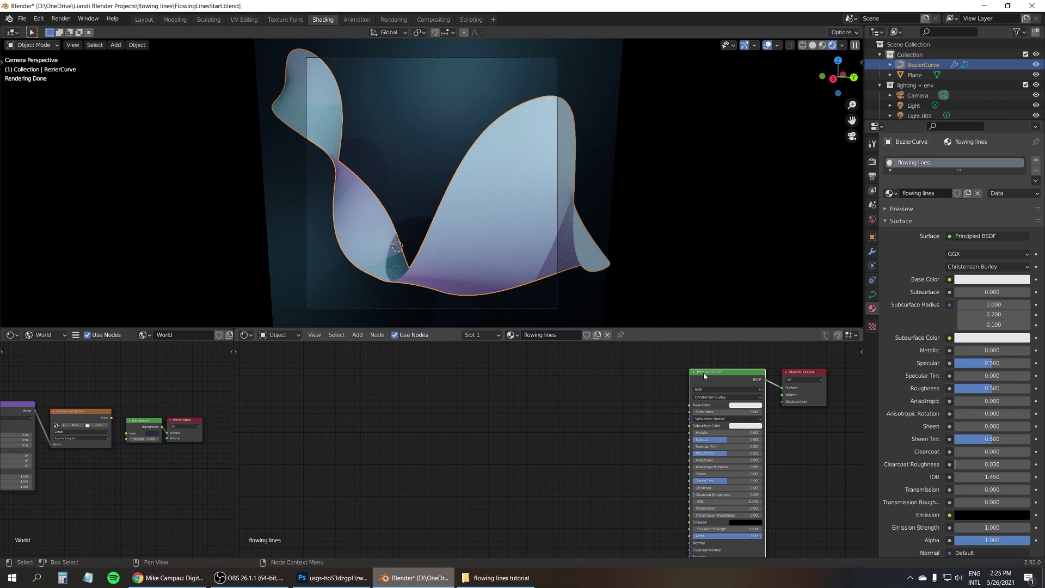
key("ctrl+t")
left_click_drag(653, 471, 592, 375)
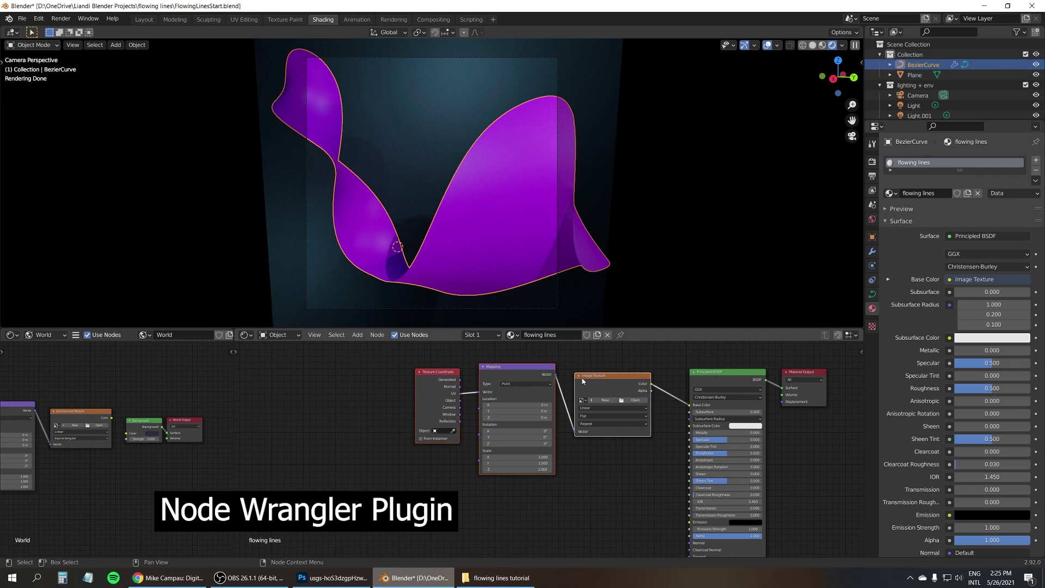
left_click(394, 372)
left_click_drag(394, 371, 499, 396)
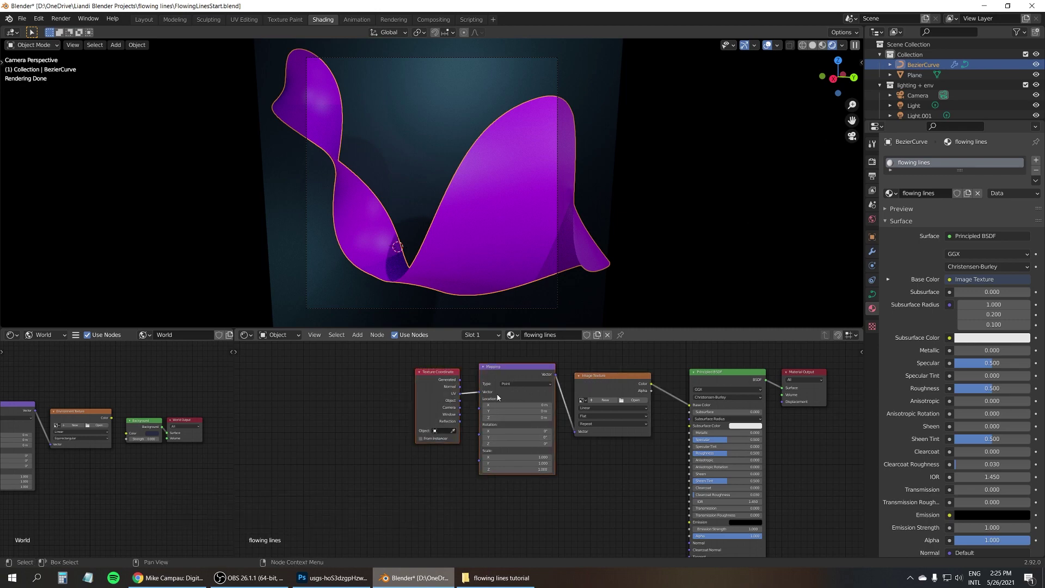
key("x")
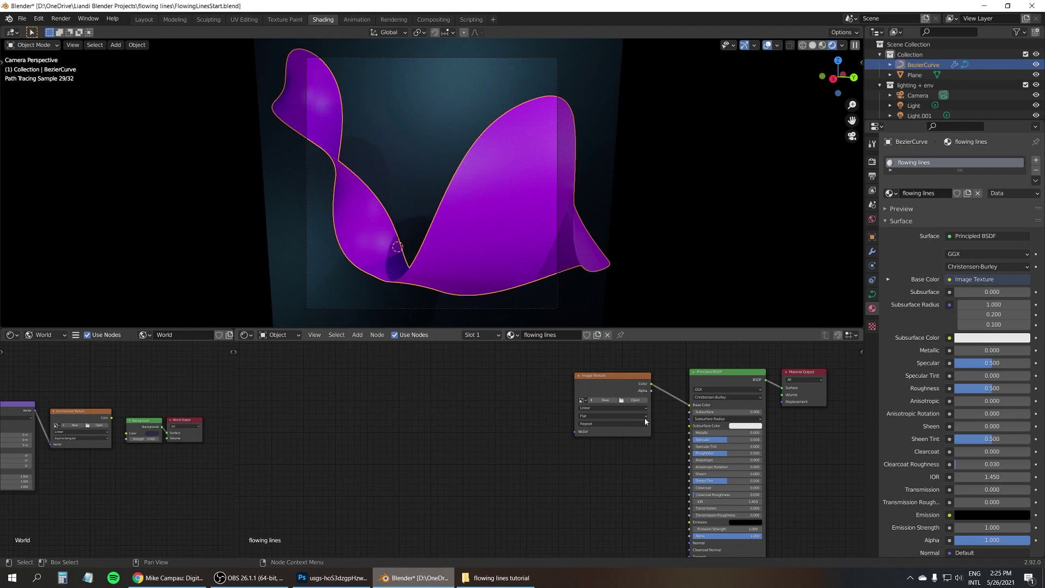
- Load FlowColor.png from the flowing lines folder into the Image Texture node
left_click(633, 400)
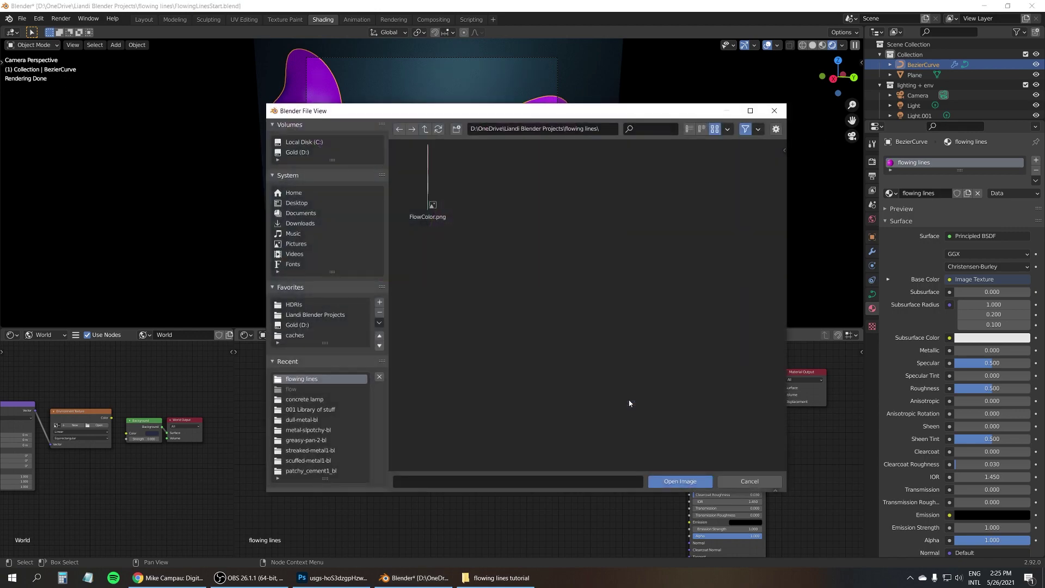
left_click(426, 197)
left_click(676, 483)
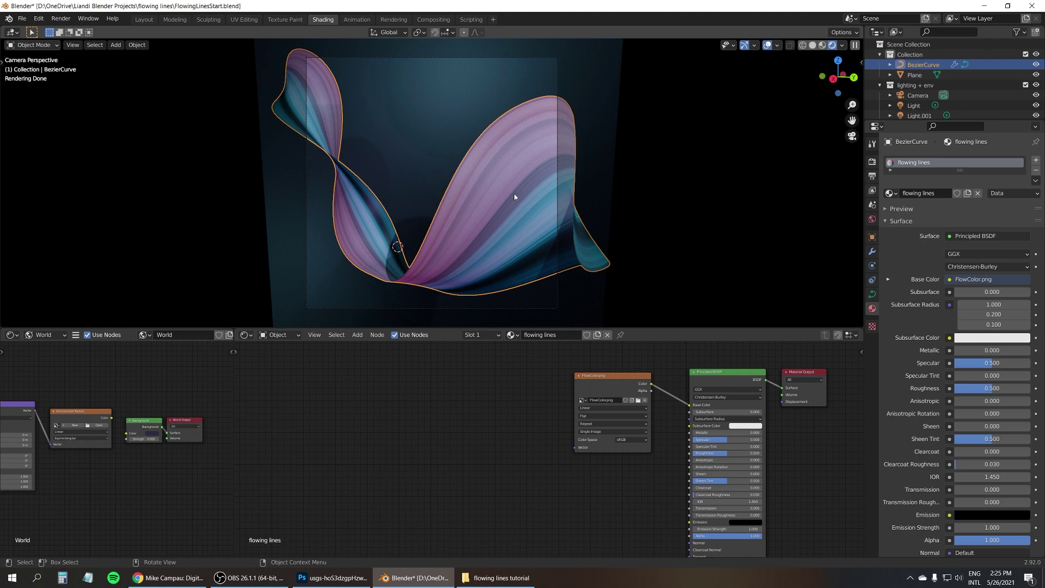
- Hide the rendered viewport's overlays and inspect the colored streaks on the ribbon up close
left_click(767, 45)
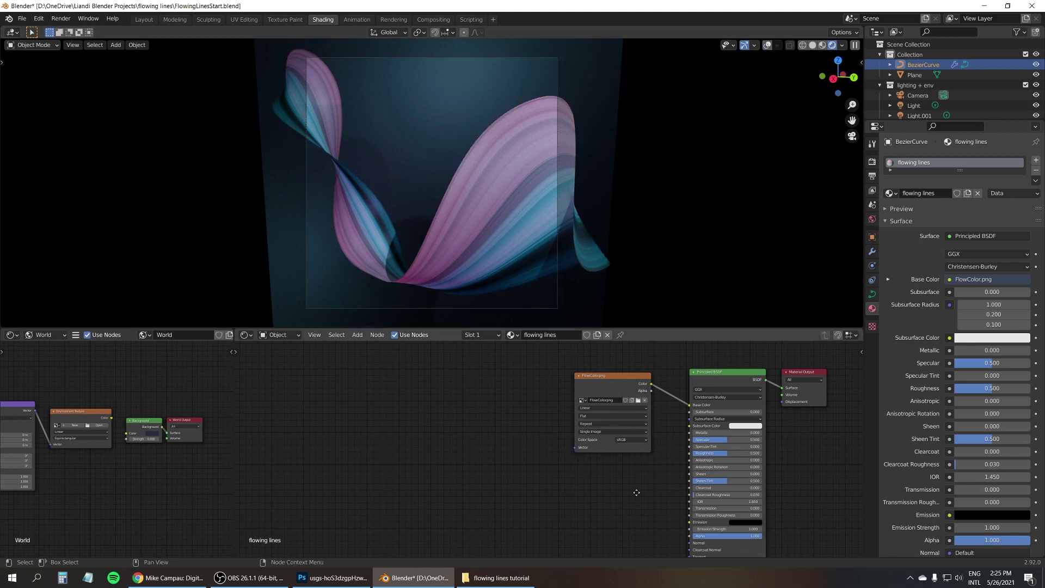
middle_click_drag(637, 492, 632, 452)
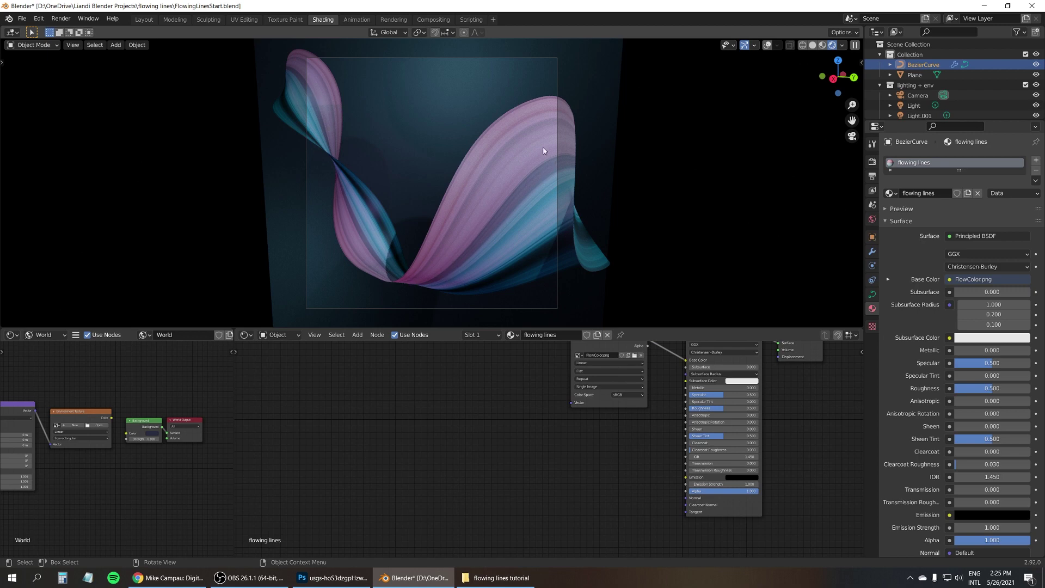
scroll(443, 284, "up", 5)
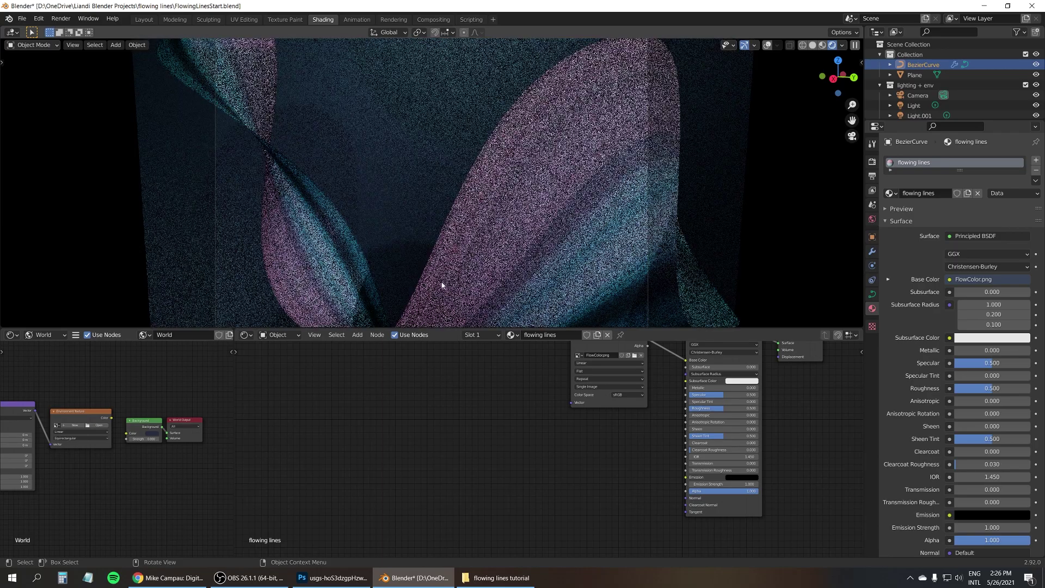
middle_click_drag(508, 299, 554, 194, "shift")
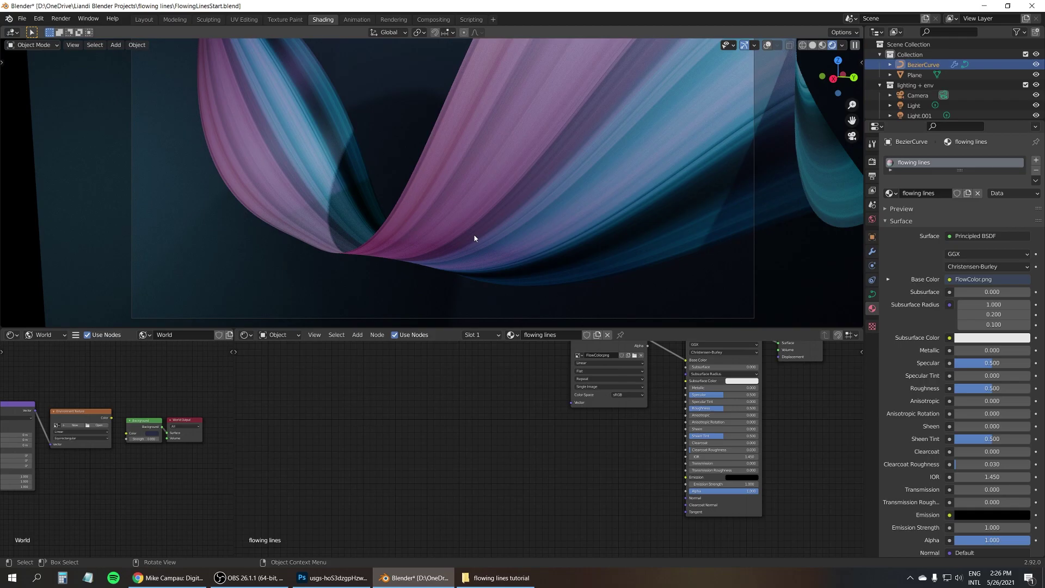
scroll(505, 128, "down", 4)
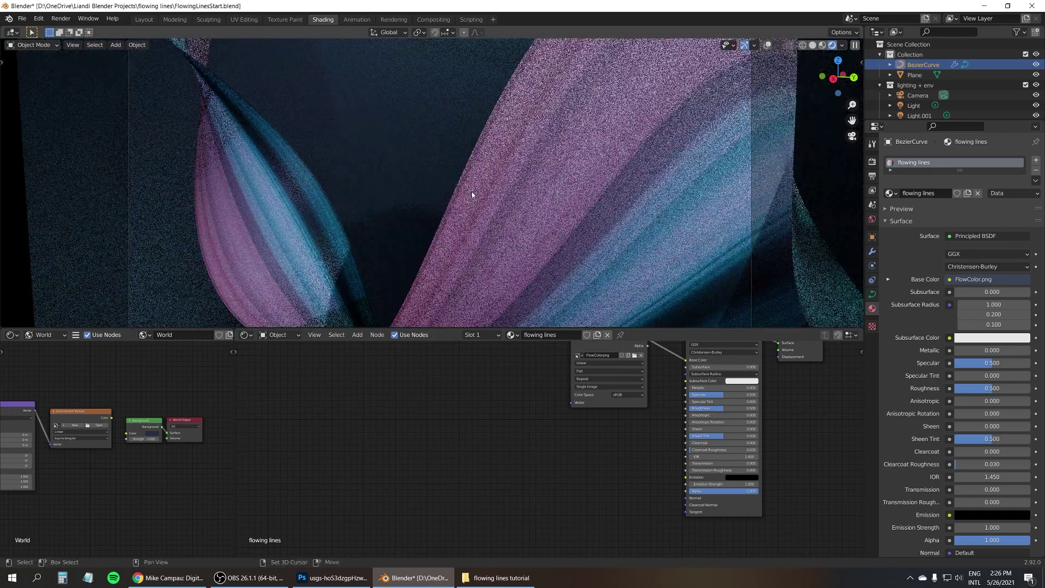
scroll(399, 145, "up", 2, "shift")
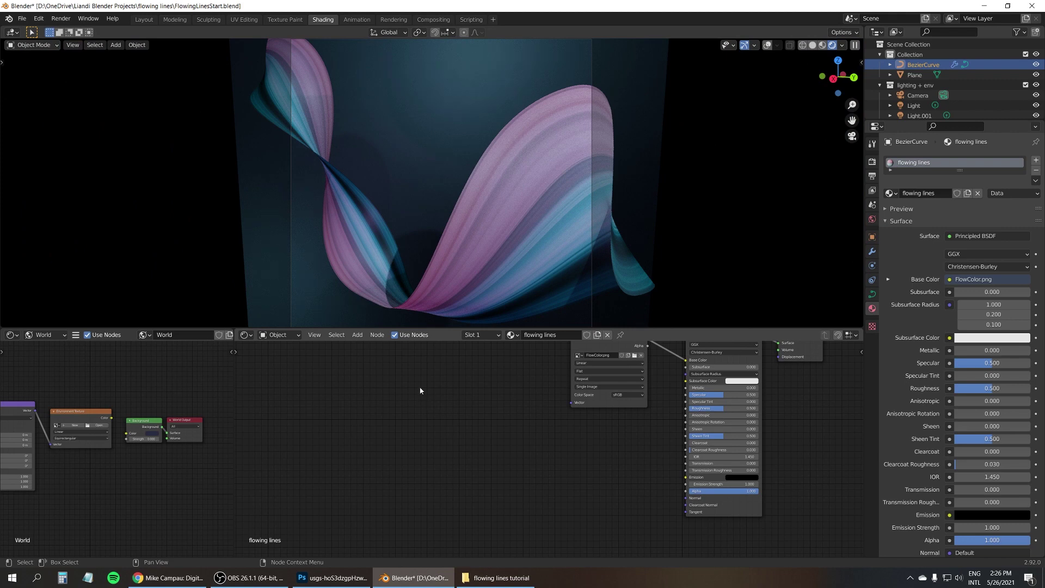
- Add a Noise Texture node below the image texture and connect its Fac output to the Principled BSDF's Alpha
key("shift+a")
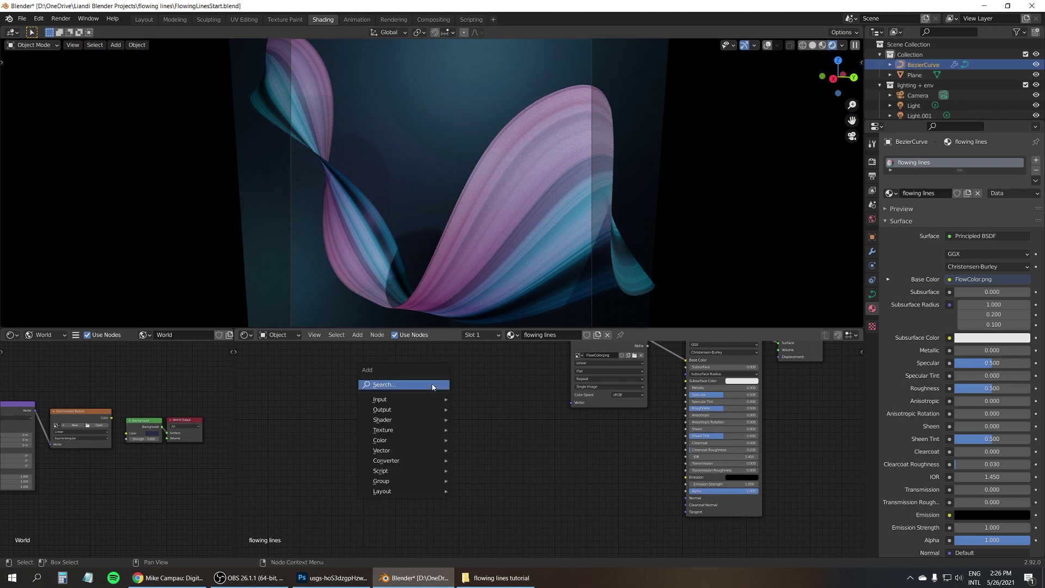
left_click(432, 385)
type("noise")
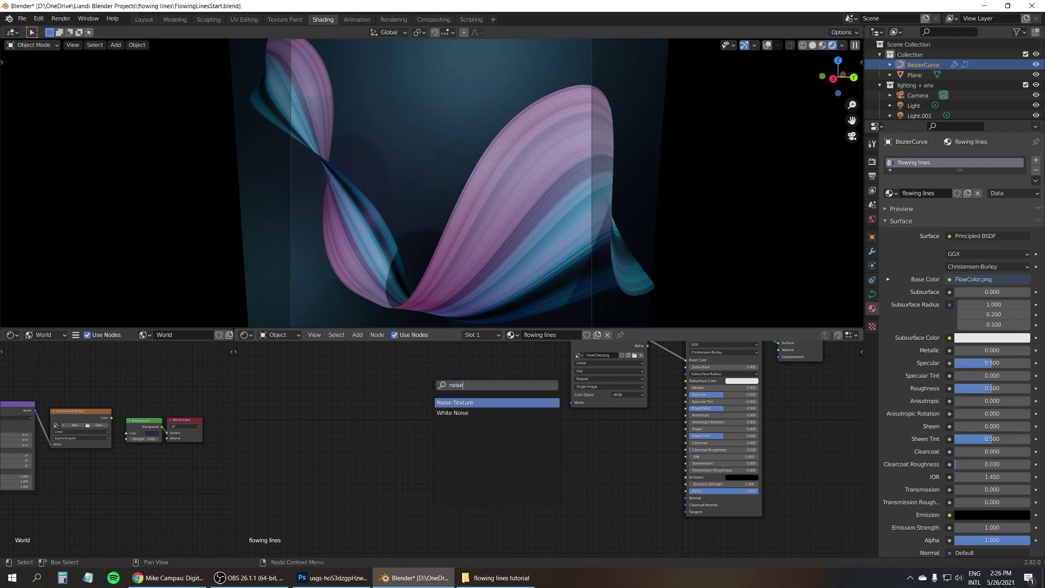
left_click(455, 402)
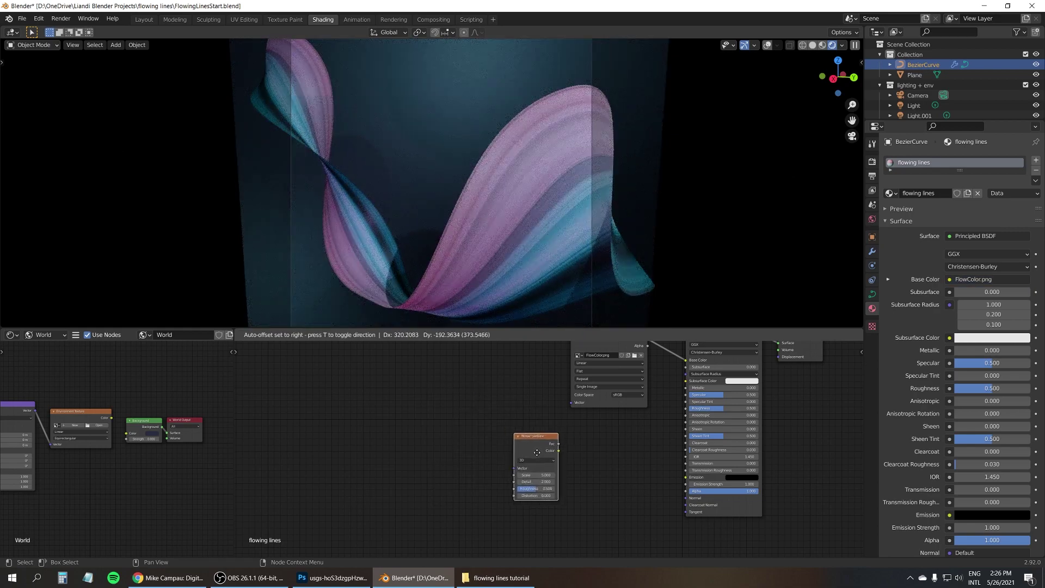
left_click(554, 439)
left_click_drag(557, 444, 685, 492)
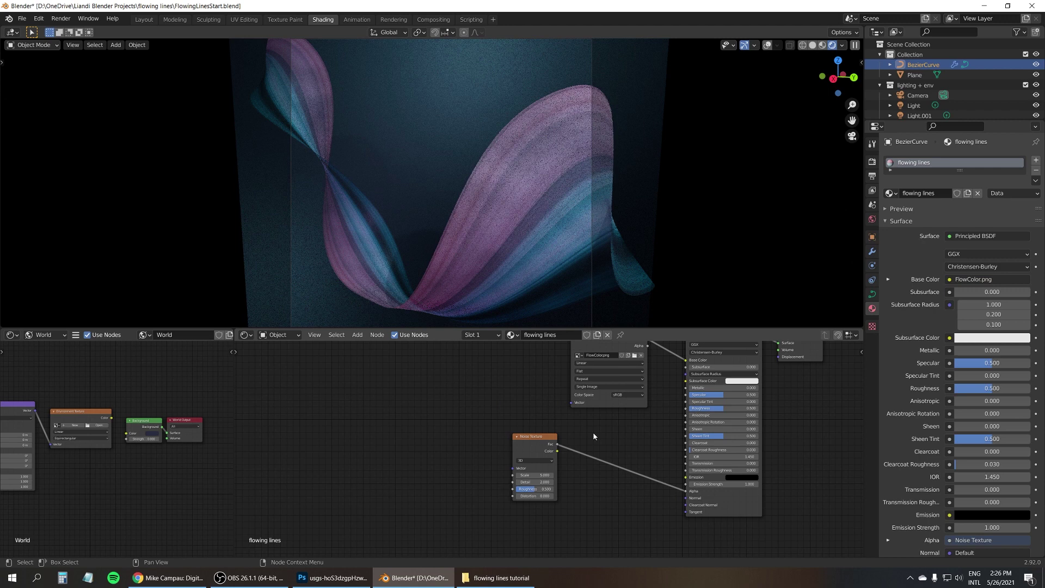
- Preview the Noise Texture's output on the ribbon through a Node Wrangler Viewer node
middle_click_drag(670, 434, 636, 469)
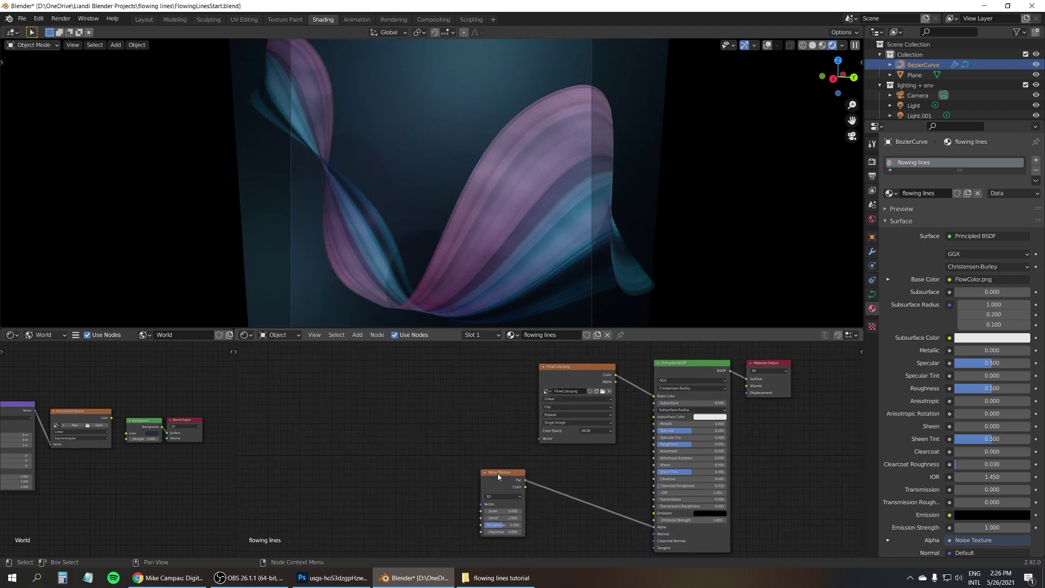
key("ctrl+shift")
left_click(497, 473, "ctrl+shift")
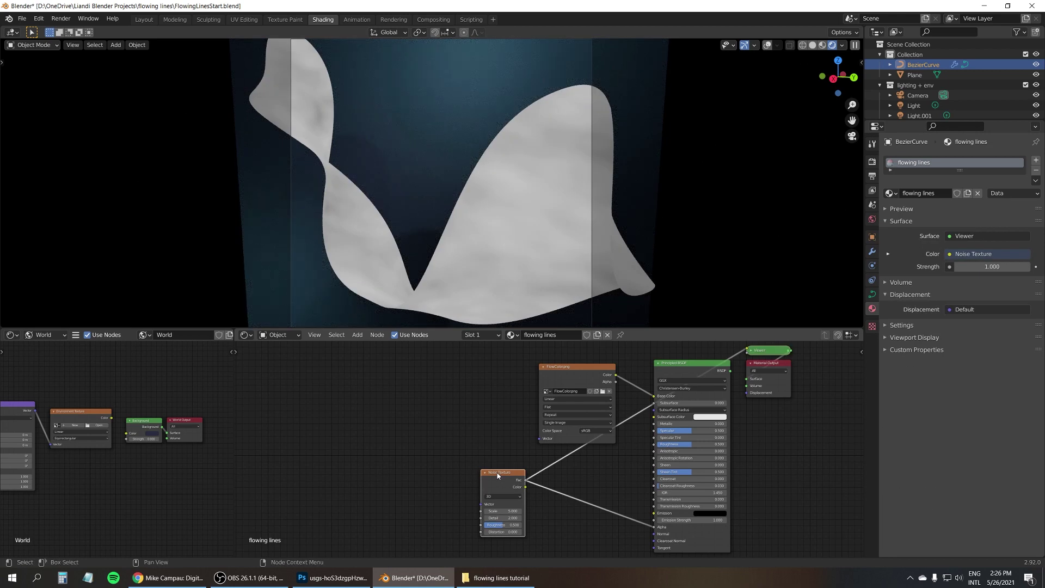
- Add Texture Coordinate and Mapping nodes to the Noise Texture and feed the Mapping node from the UV output
left_click_drag(778, 355, 722, 351)
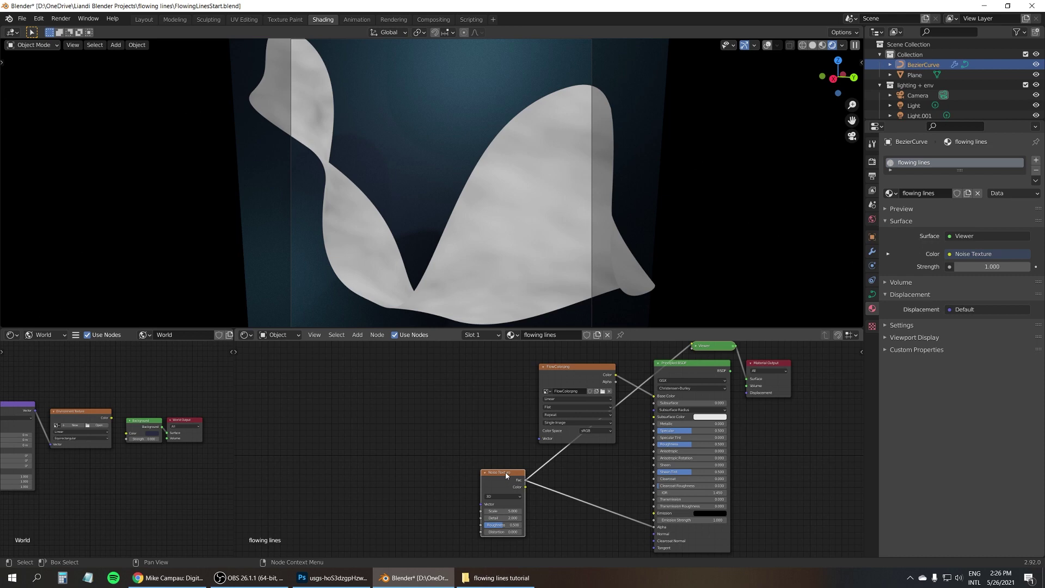
key("ctrl+t")
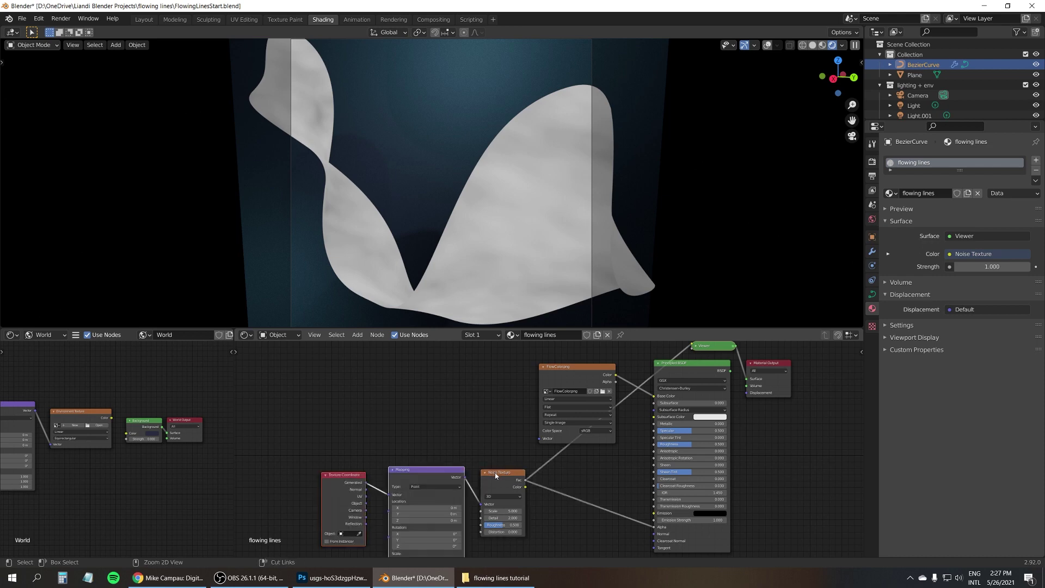
middle_click_drag(400, 448, 428, 418)
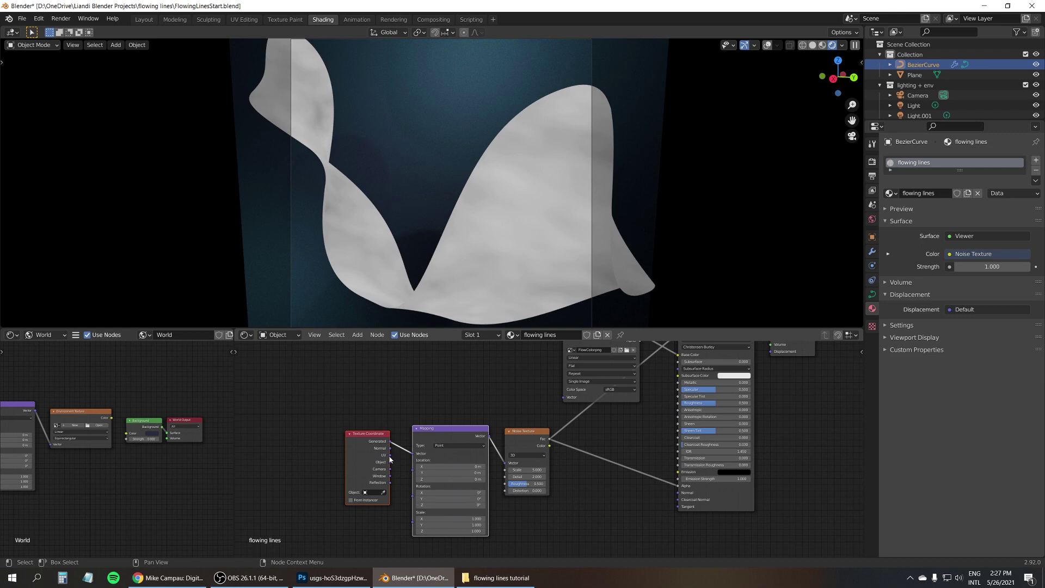
left_click_drag(390, 459, 413, 454)
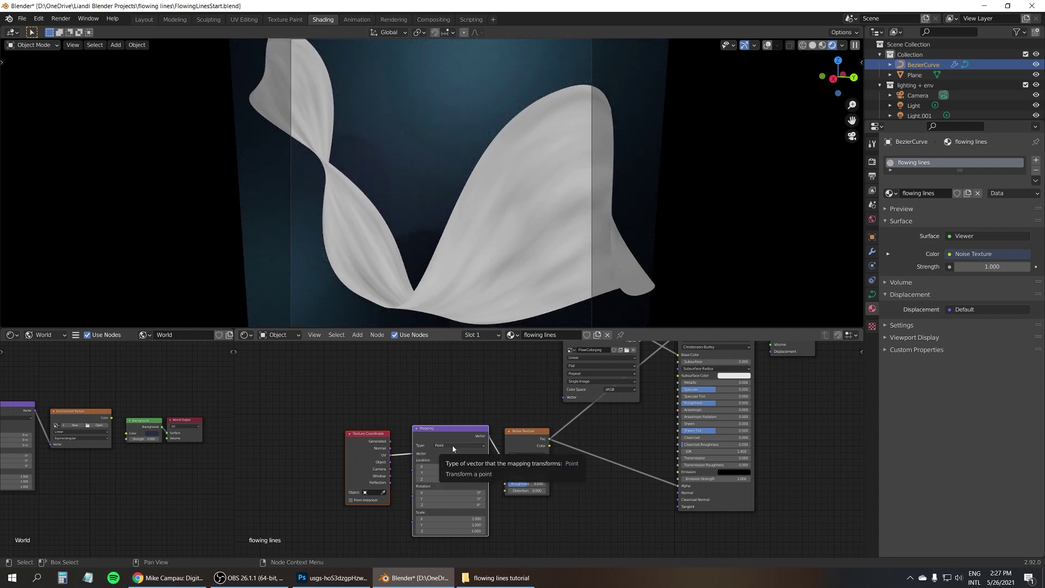
- Set the Mapping node's X scale to 0 and reconnect the Principled BSDF to the material output
left_click(451, 520)
type("0")
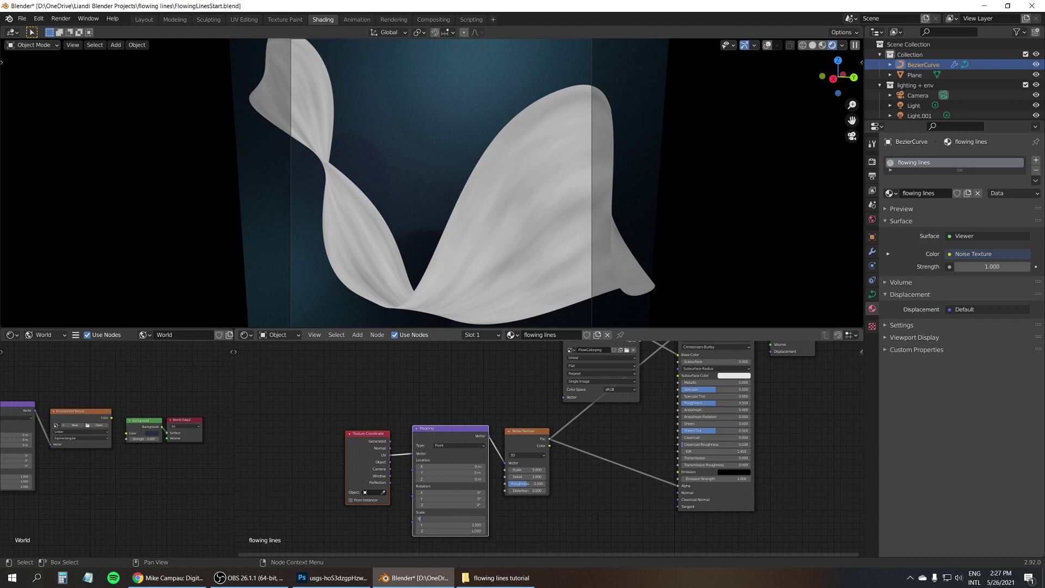
key("Return")
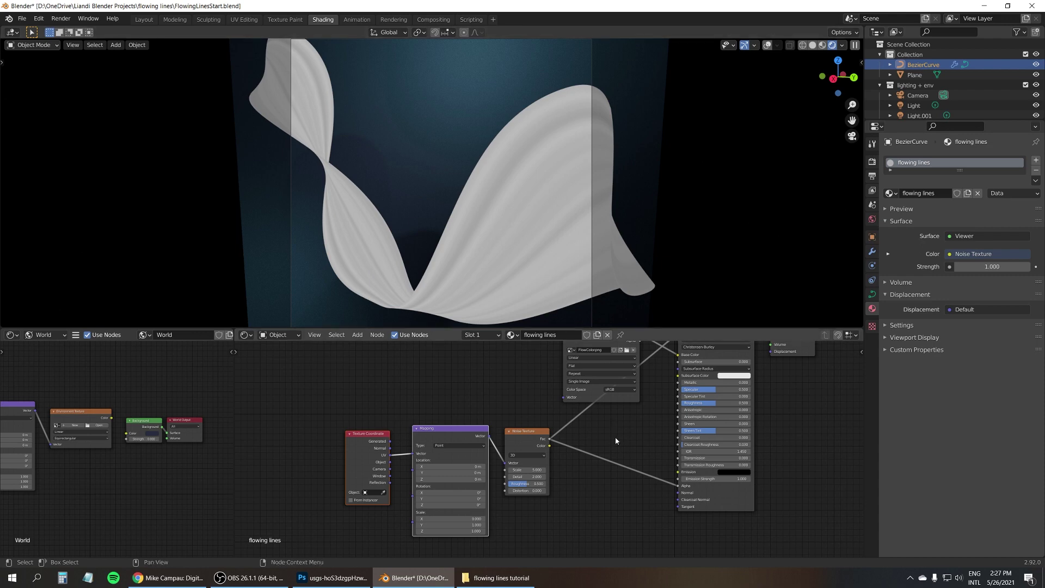
middle_click_drag(618, 435, 526, 458)
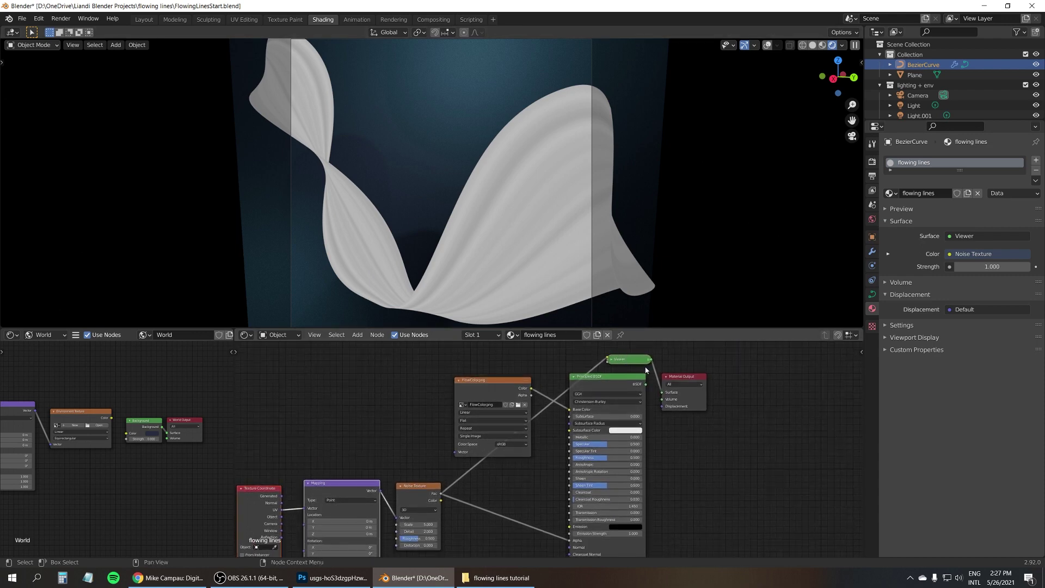
left_click(594, 377, "ctrl+shift")
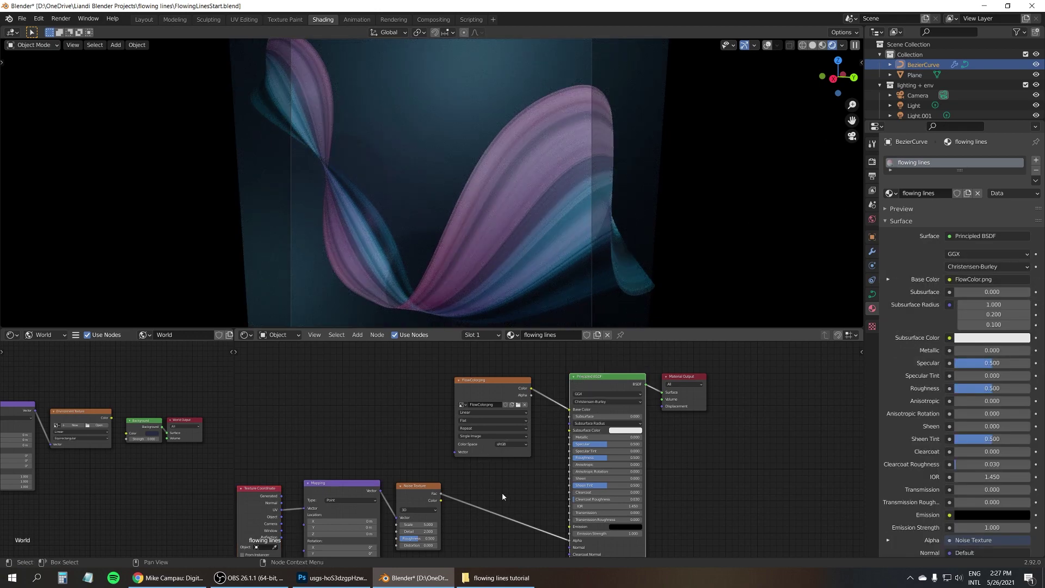
- Insert a ColorRamp node between the Noise Texture and the Principled BSDF's Alpha input
middle_click_drag(500, 491, 556, 457)
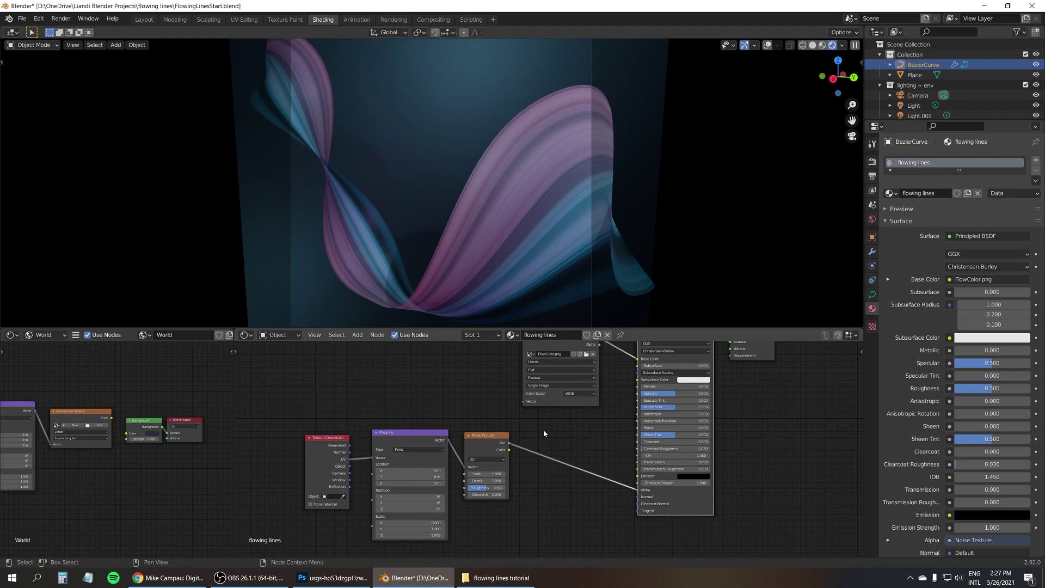
key("shift+a")
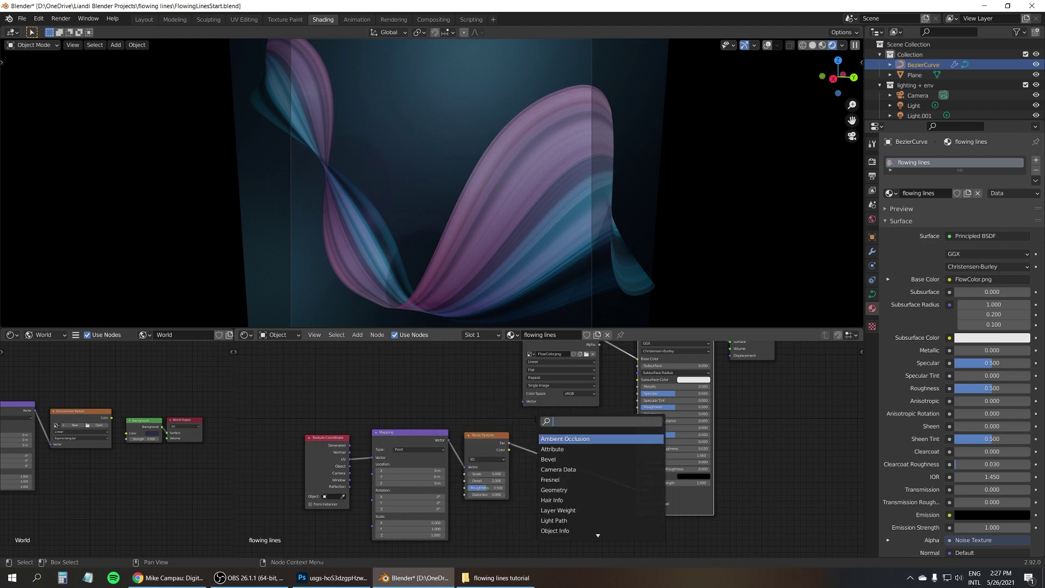
type("color ramp")
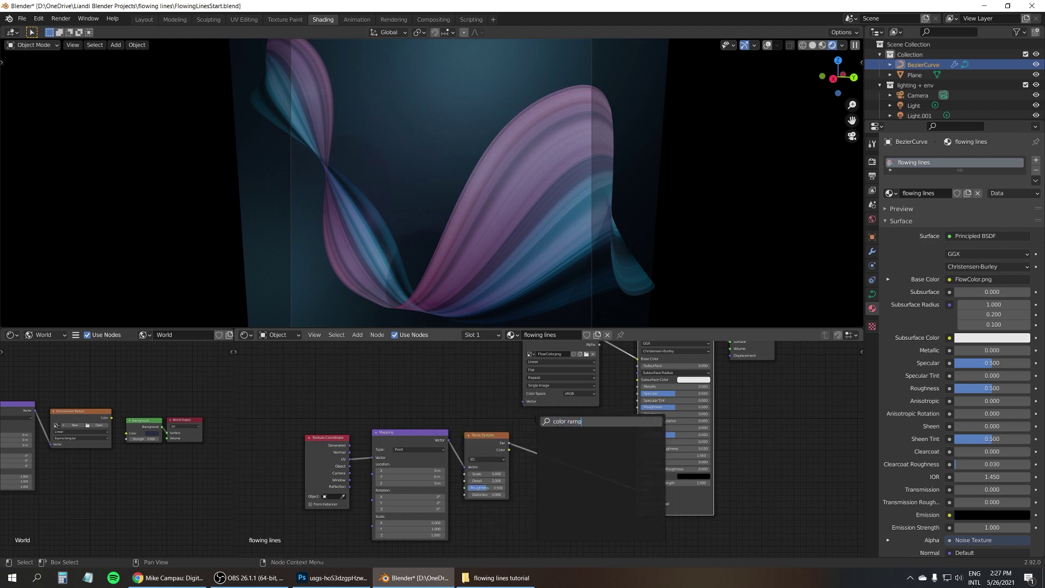
key("BackSpace")
key("BackSpace")
key("BackSpace")
key("BackSpace")
key("BackSpace")
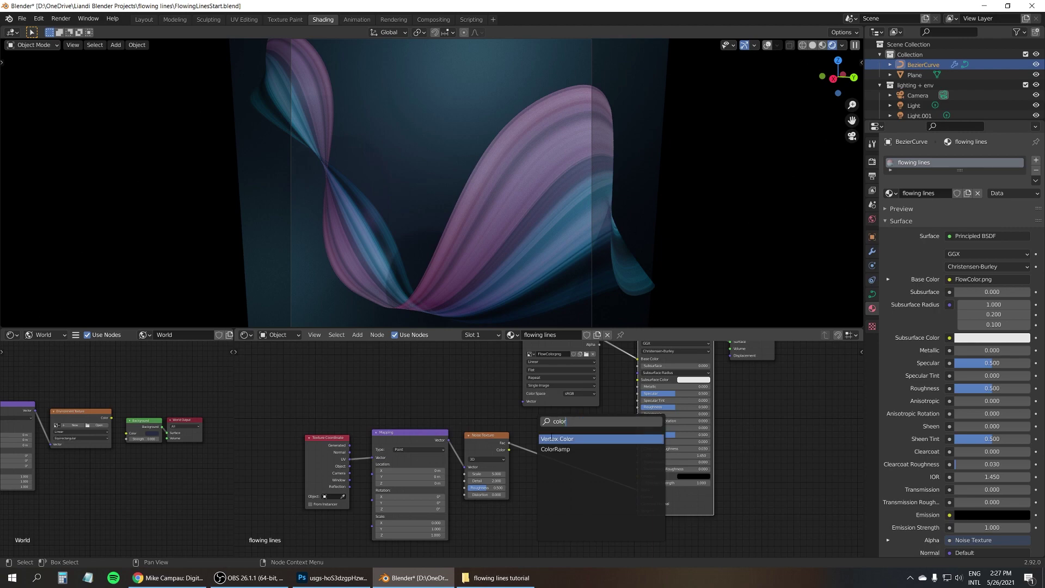
left_click(556, 450)
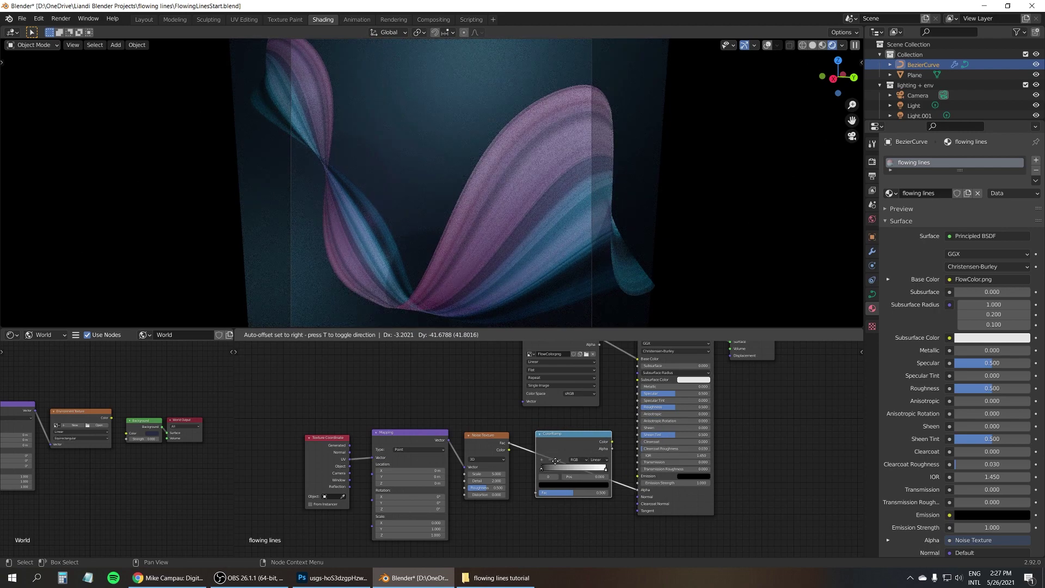
left_click(559, 477)
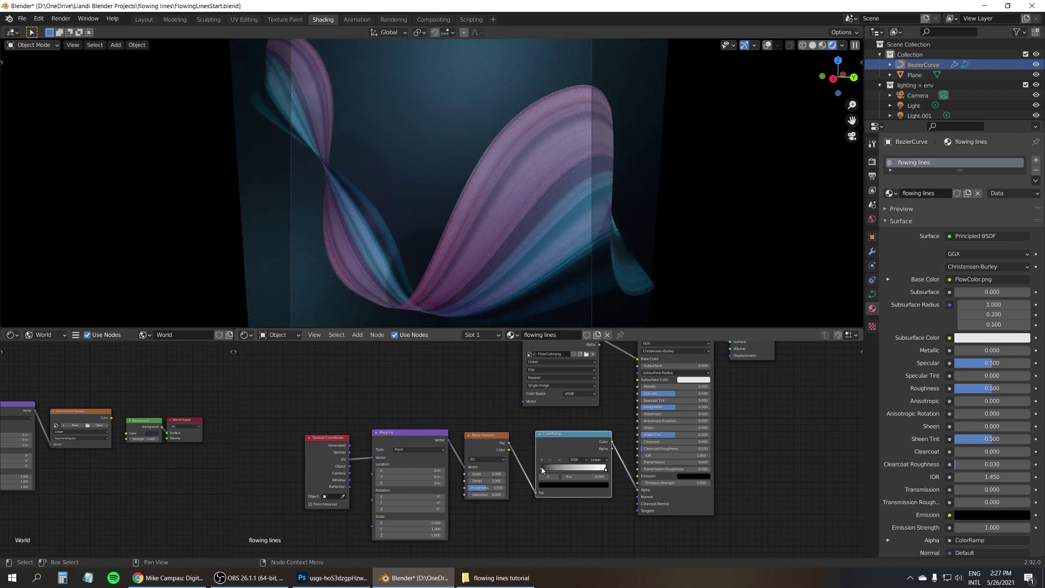
- Bring the ColorRamp's black and white stops close together near the middle to cut the ribbon into separate strands
left_click_drag(541, 470, 575, 471)
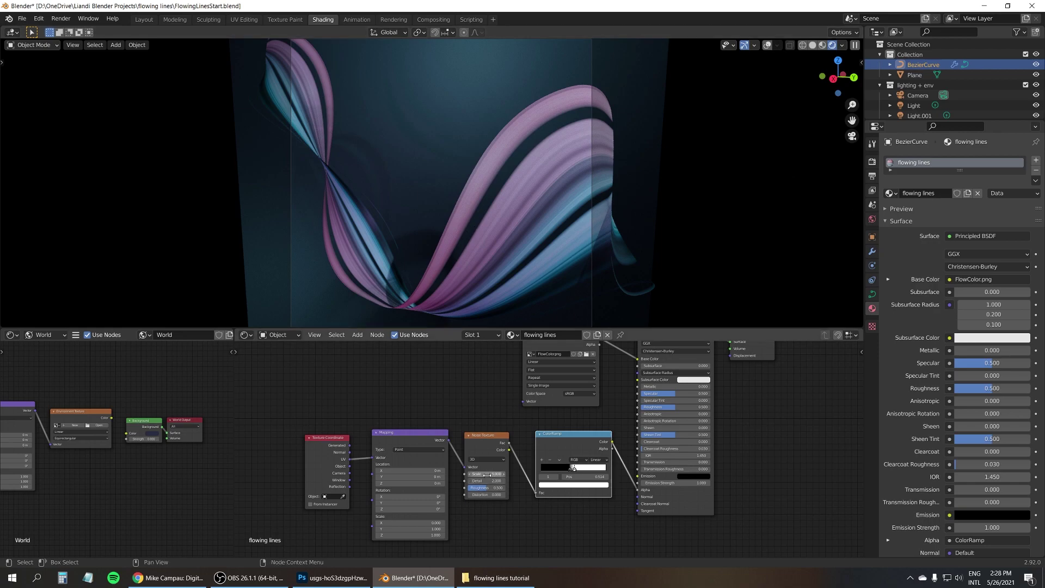
mouse_move(487, 475)
left_mouse_down()
mouse_move(536, 474)
mouse_move(486, 474)
left_mouse_up()
left_click_drag(573, 468, 578, 470)
left_click(578, 470)
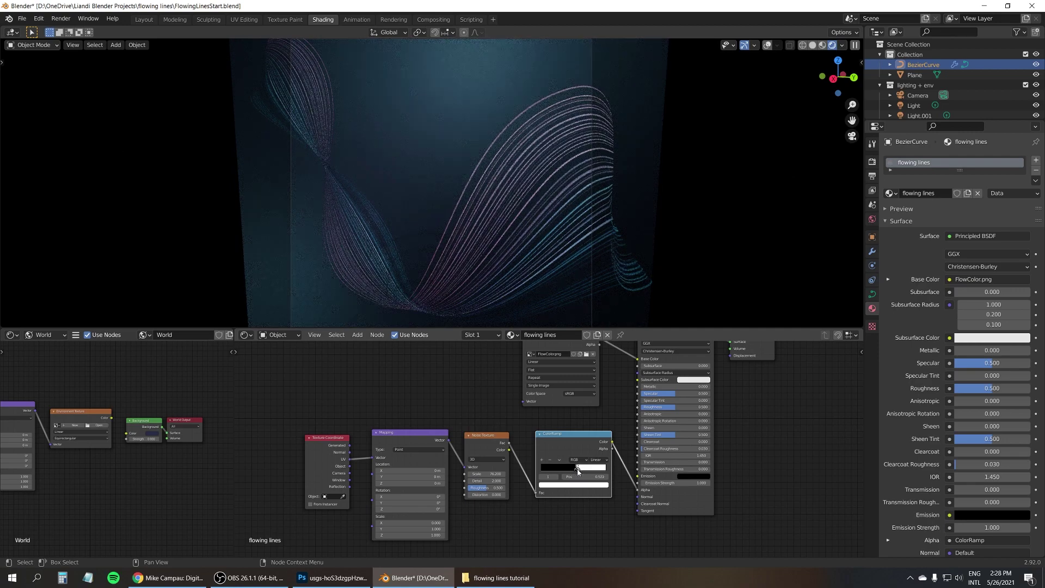
- Set the Noise Texture's scale to 100 and its detail to 16
left_click_drag(482, 473, 492, 474)
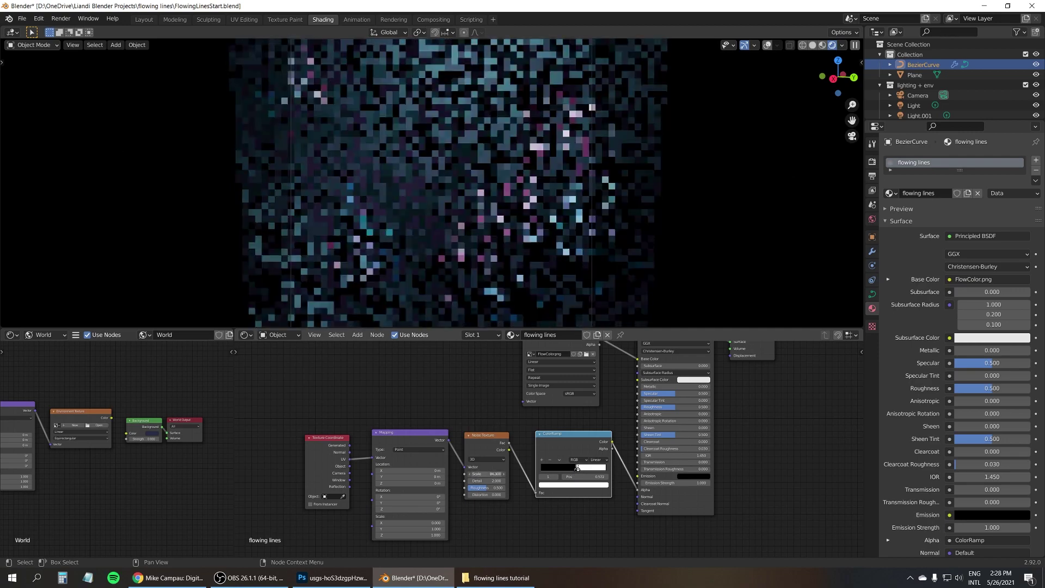
left_click(492, 473)
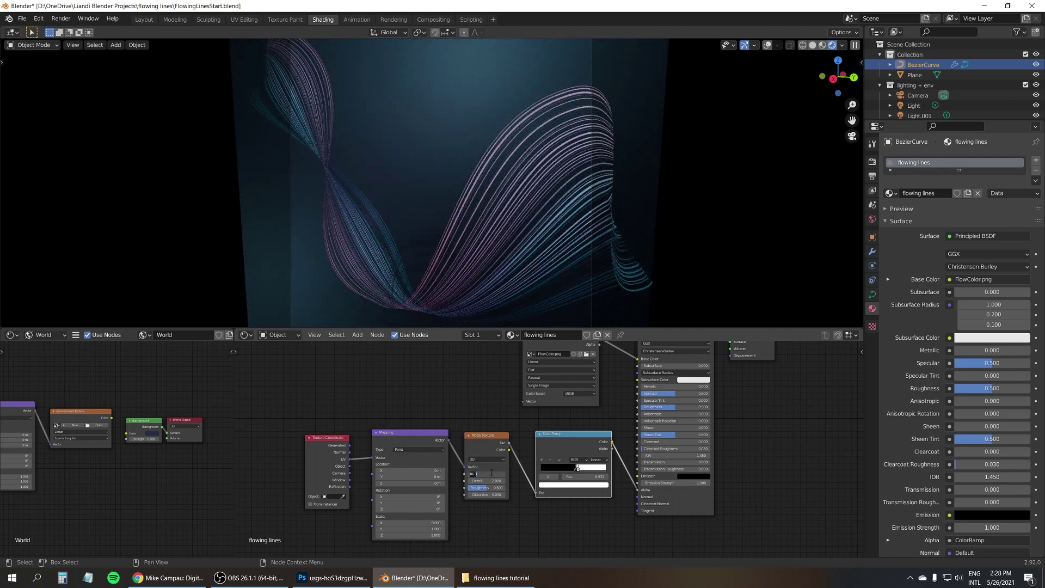
type("100")
key("Return")
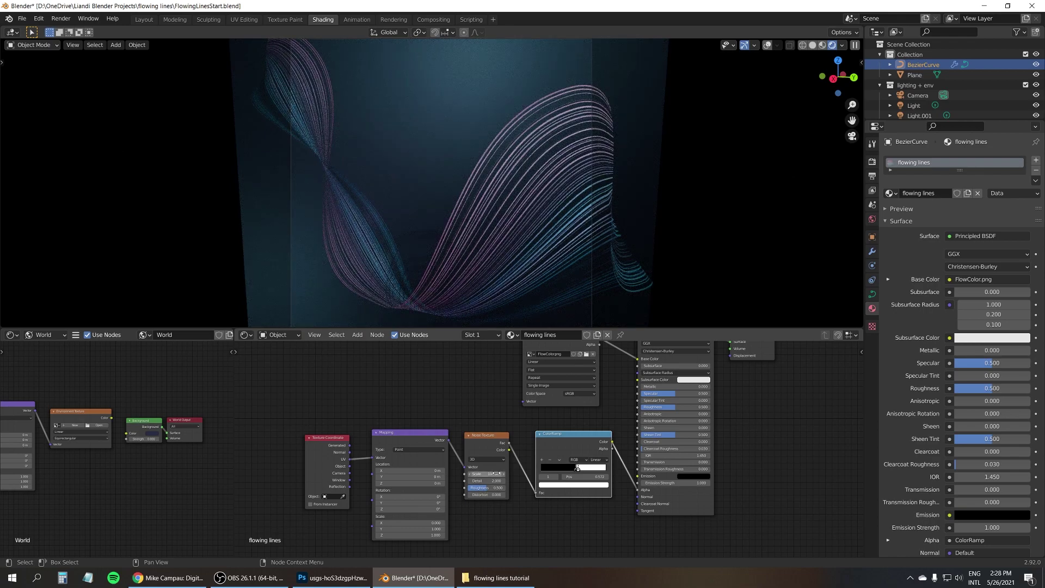
left_click(487, 480)
type("16")
key("Return")
- In the Layout workspace, edit the ribbon curve by moving a handle of its lower control point and raising the crest's control point
left_click(142, 21)
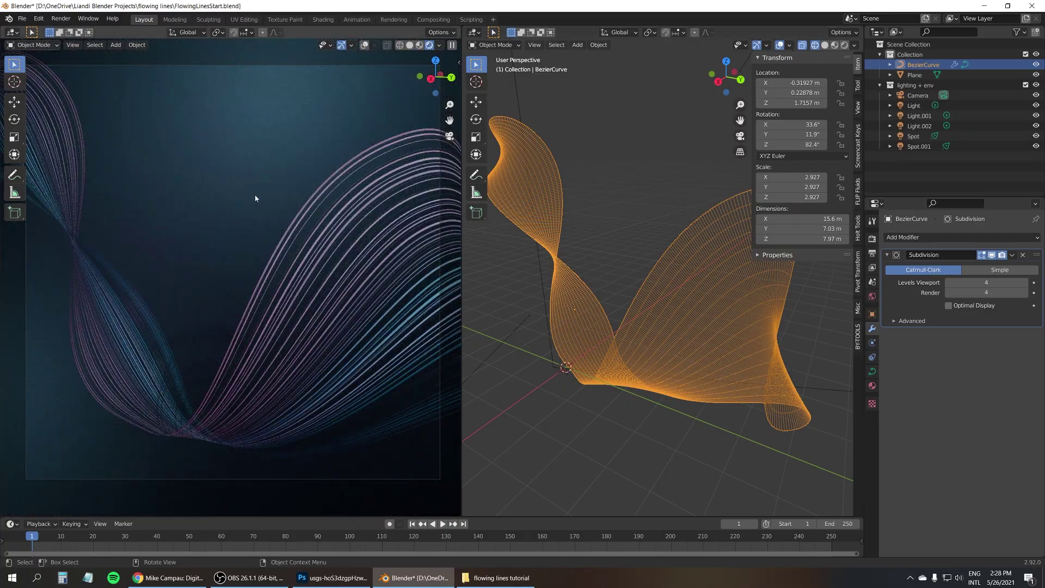
left_click(550, 288)
key("g")
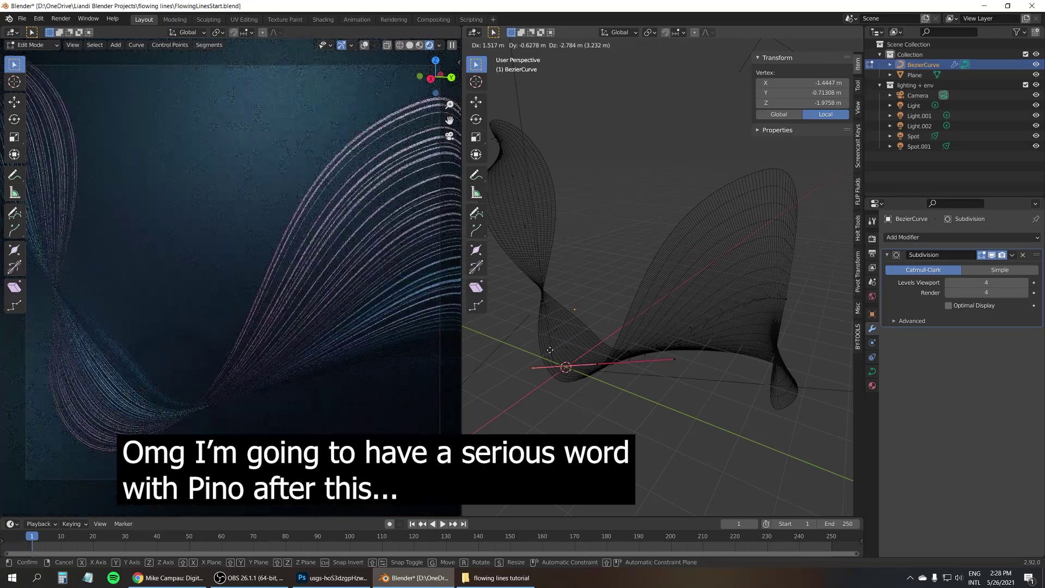
left_click(552, 354)
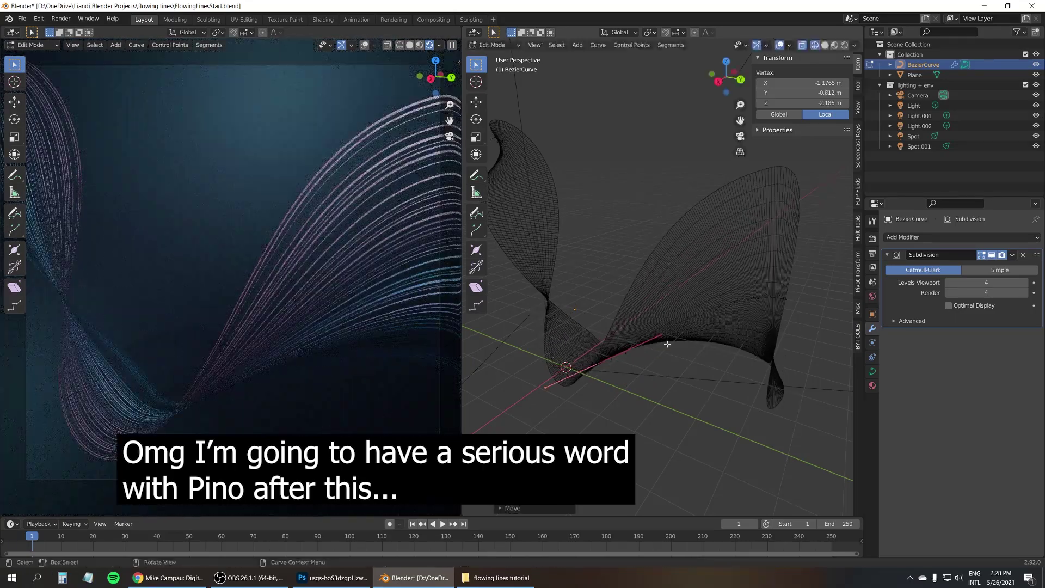
left_click(748, 253)
key("g")
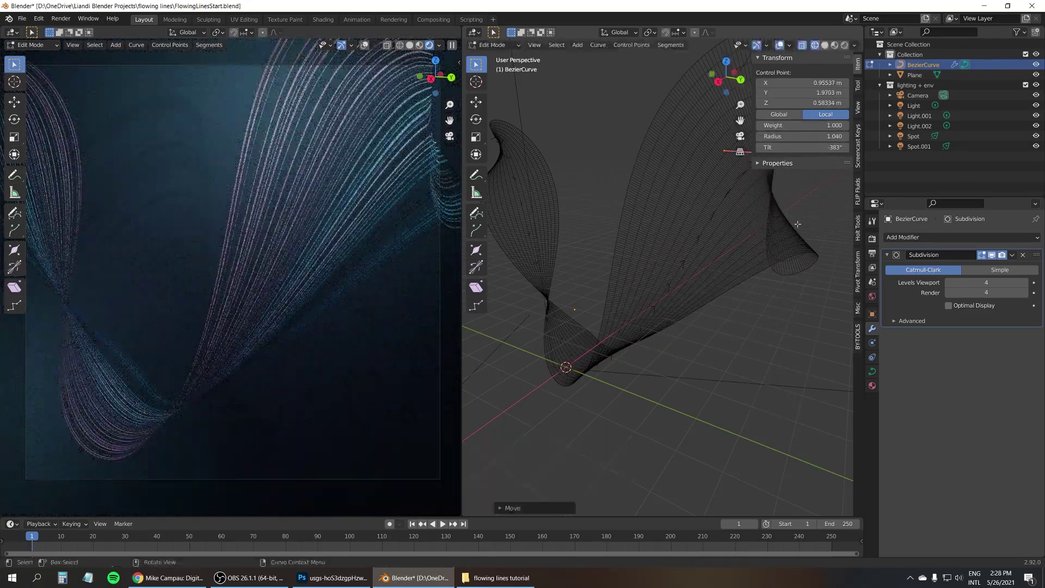
left_click(797, 224)
- Shift the ribbon's lower control point toward the crest and set its radius to 0.640 and tilt to -72.8°
key("alt+a")
left_click_drag(550, 312, 633, 417)
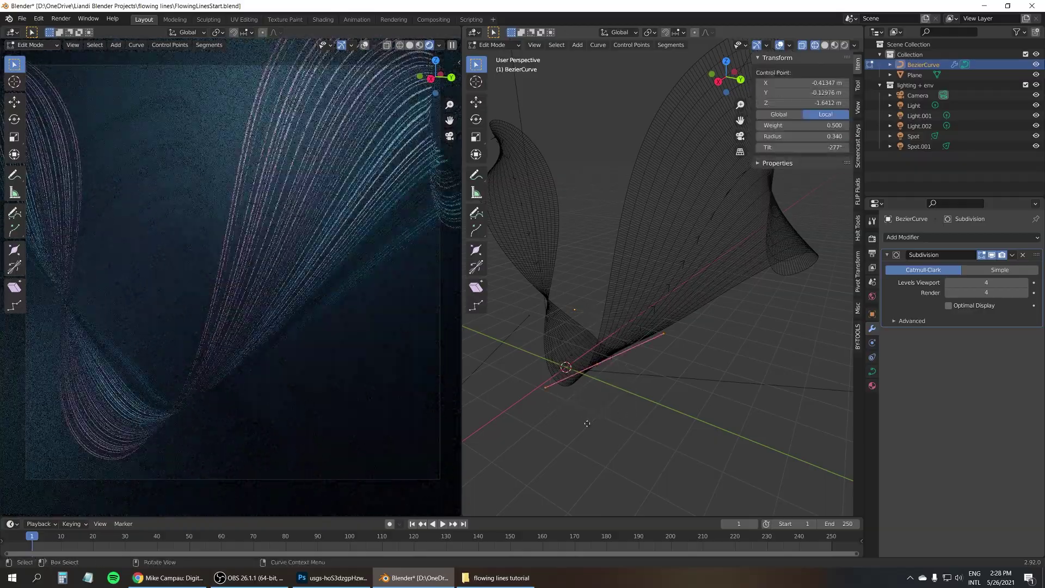
key("g")
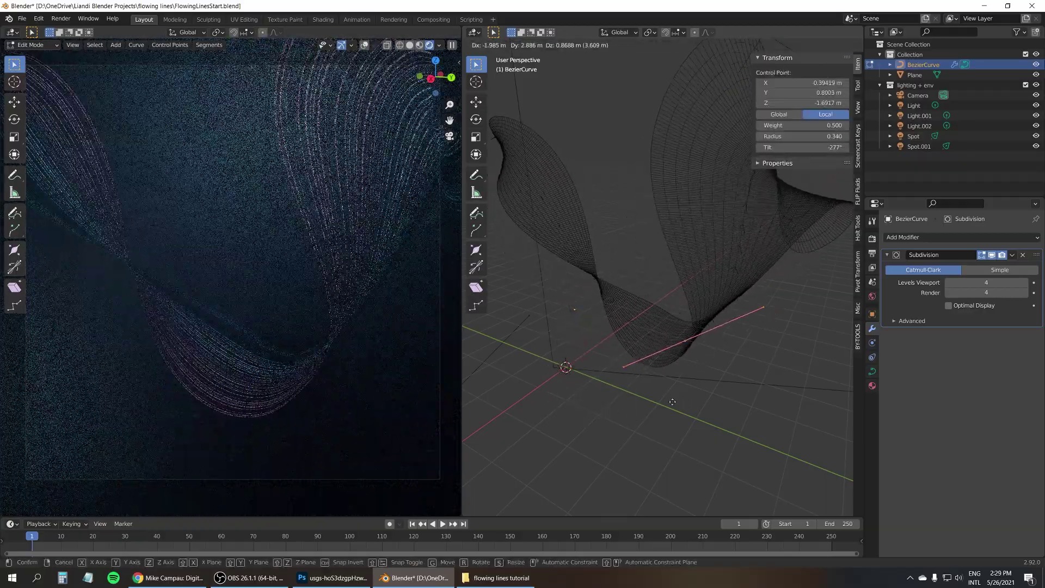
left_click(652, 395)
left_click_drag(803, 147, 849, 136)
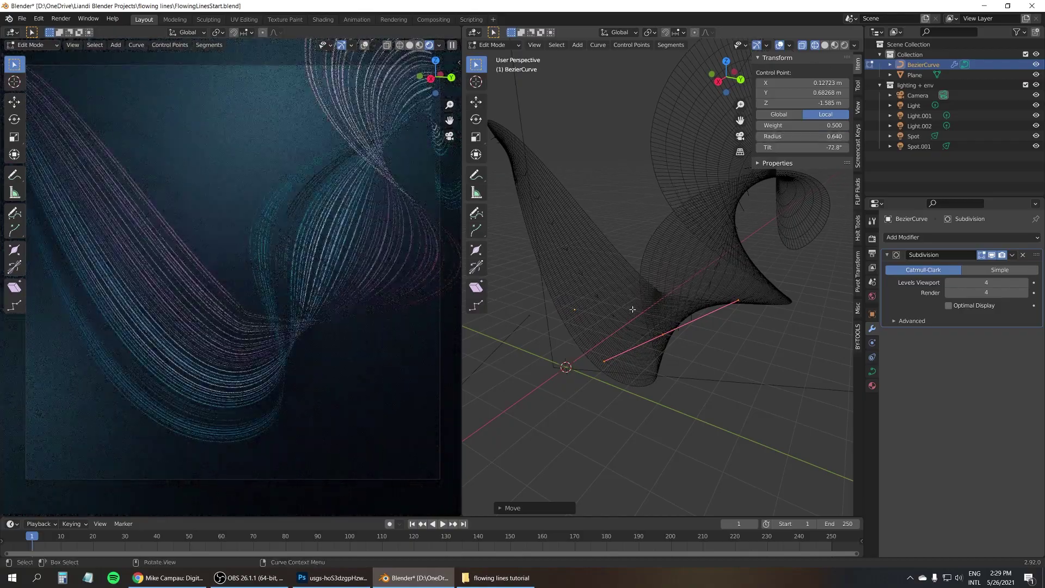
- Lower the ribbon's upper end point, move the lower control point up and back toward it, and leave curve editing
left_click(529, 115)
key("g")
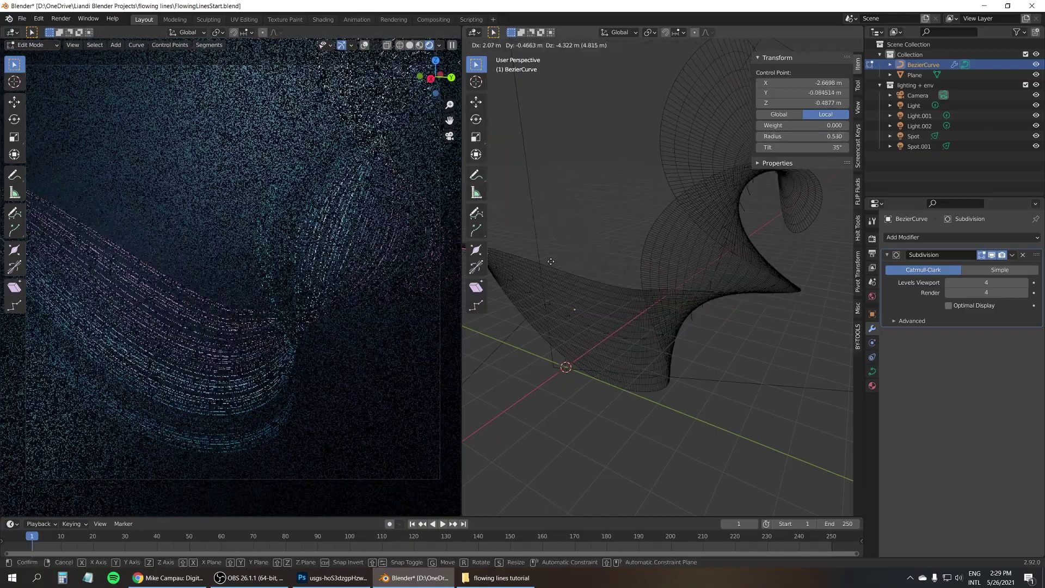
left_click(546, 244)
left_click_drag(624, 240, 757, 383)
key("g")
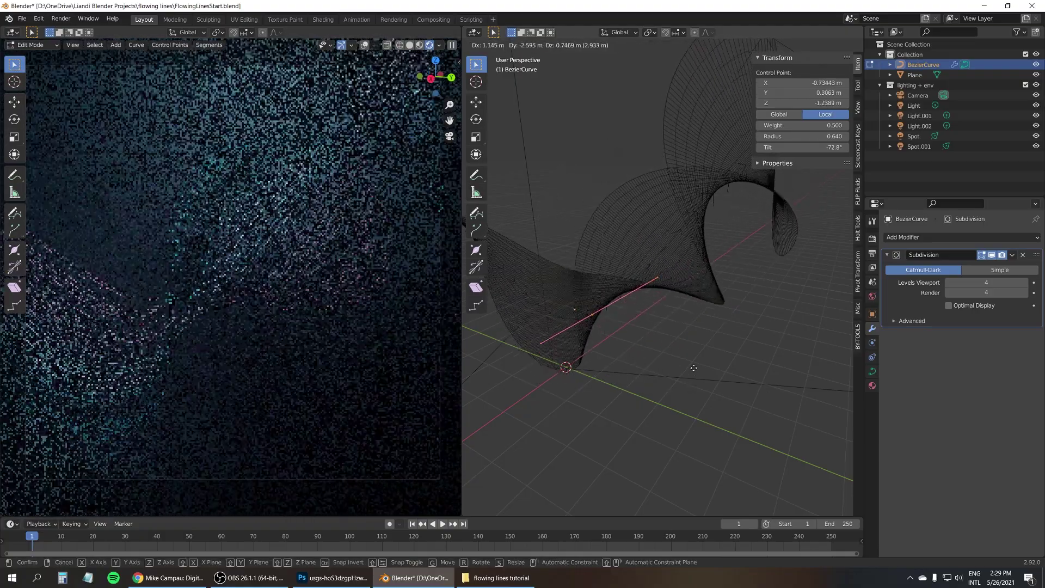
left_click(693, 364)
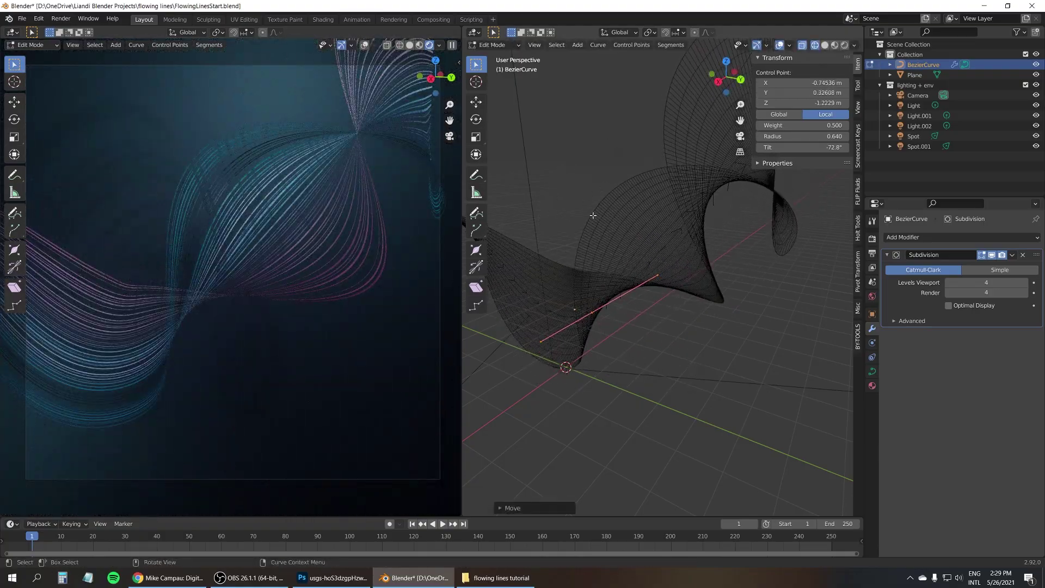
middle_click_drag(593, 215, 644, 242)
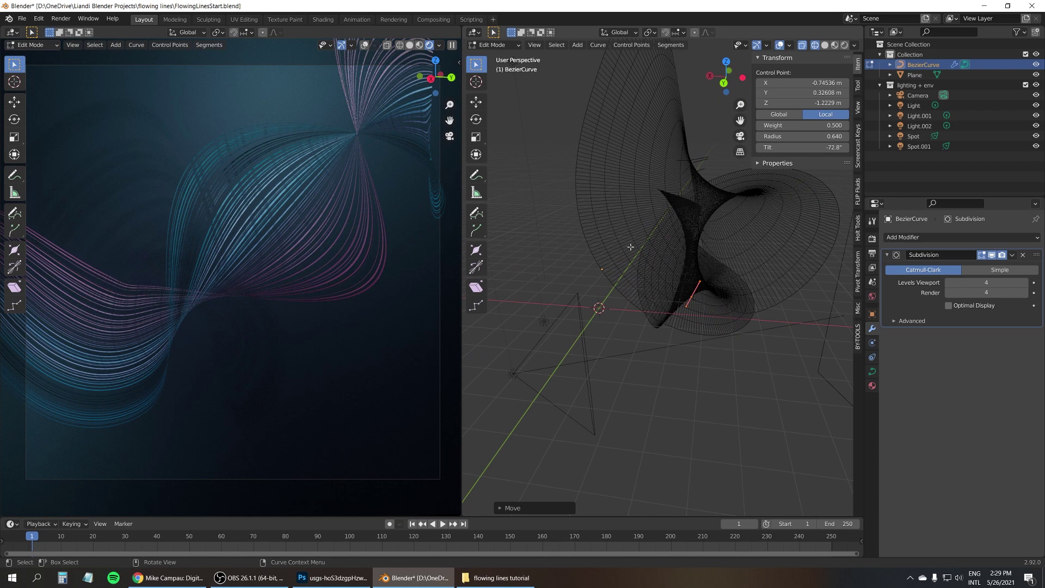
key("Tab")
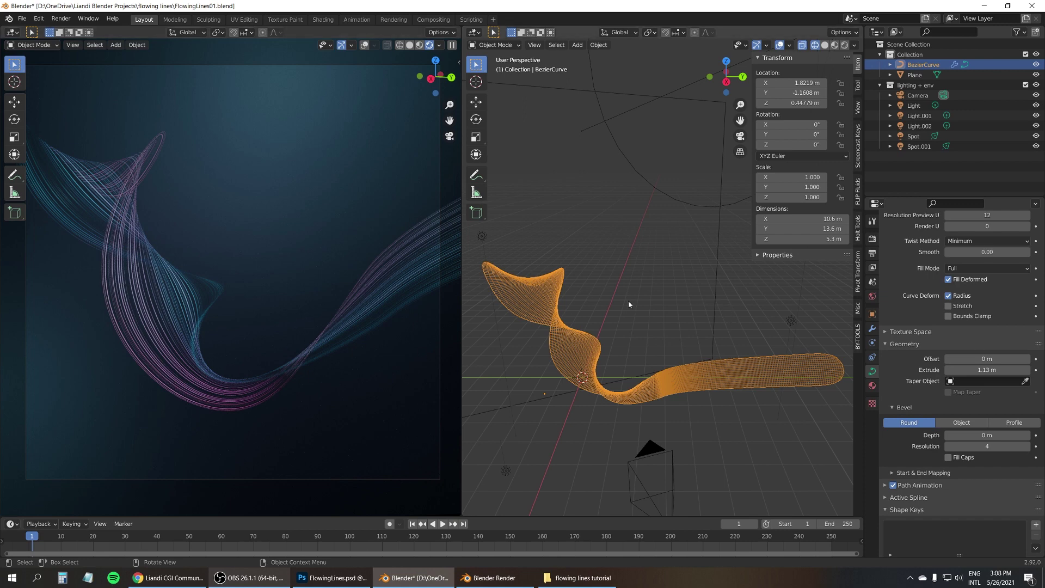
- Expand the curve's bevel Start & End Mapping, try the End factor up to 1.000, and restore rendered shading in the camera view
scroll(921, 444, "down", 1)
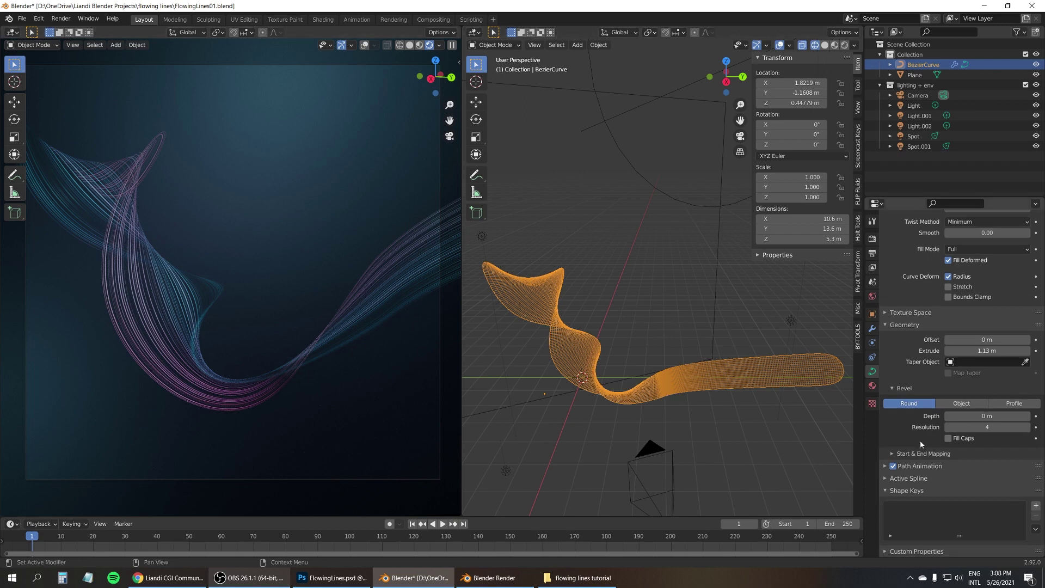
left_click(891, 455)
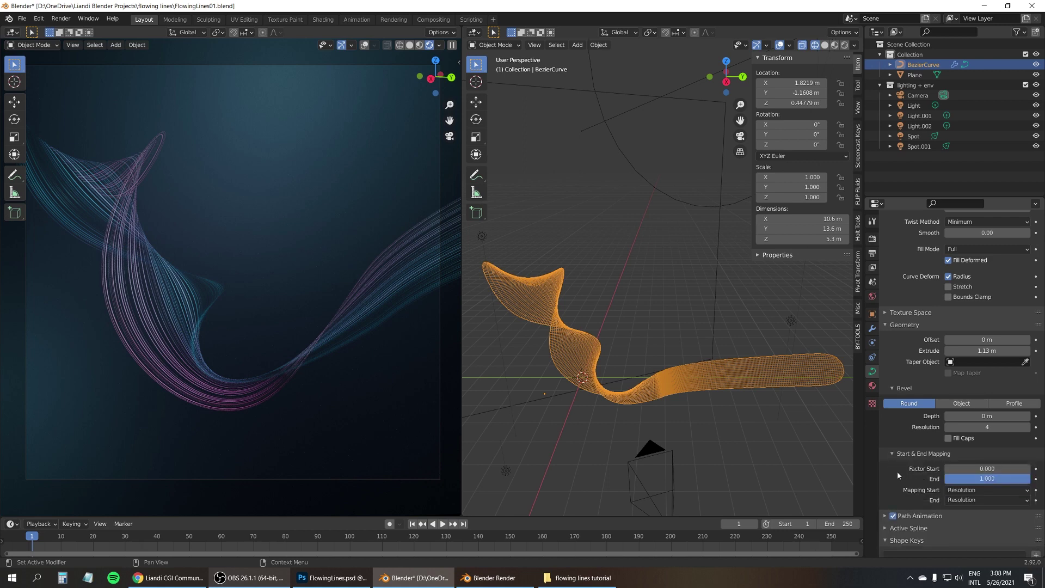
scroll(901, 463, "down", 2)
scroll(904, 453, "down", 1)
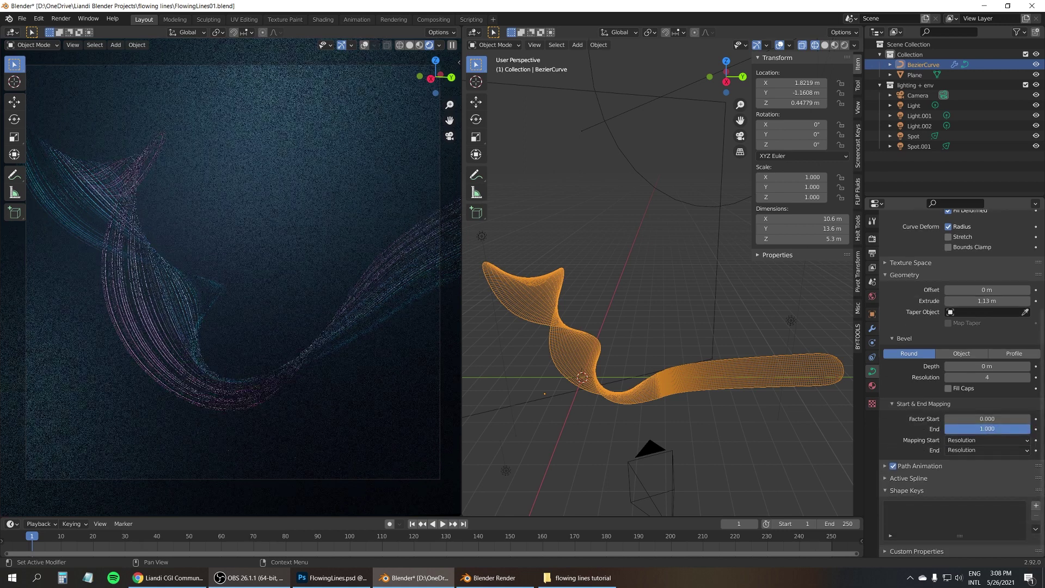
left_click_drag(987, 428, 1036, 428)
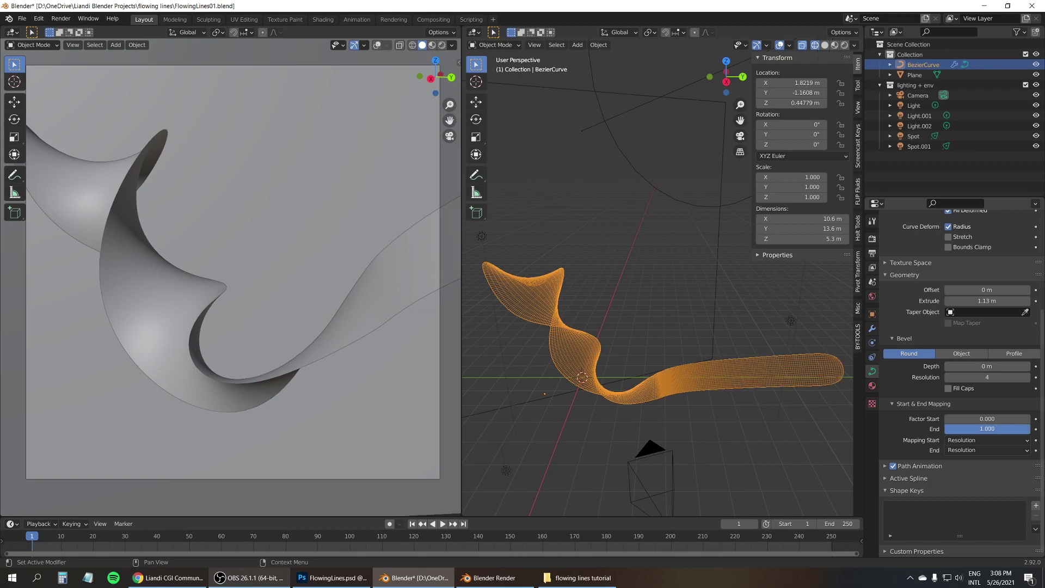
left_click(442, 45)
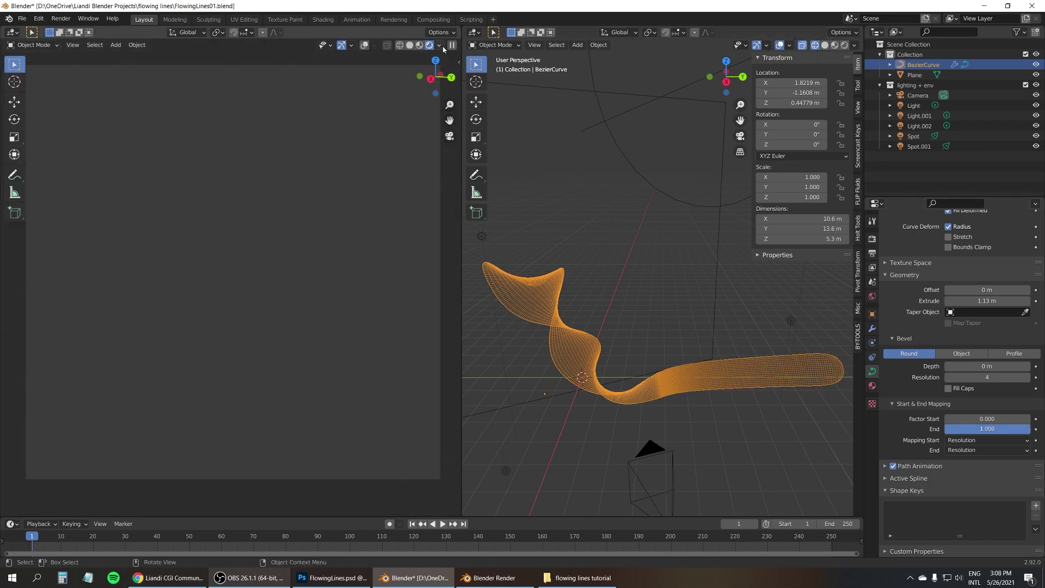